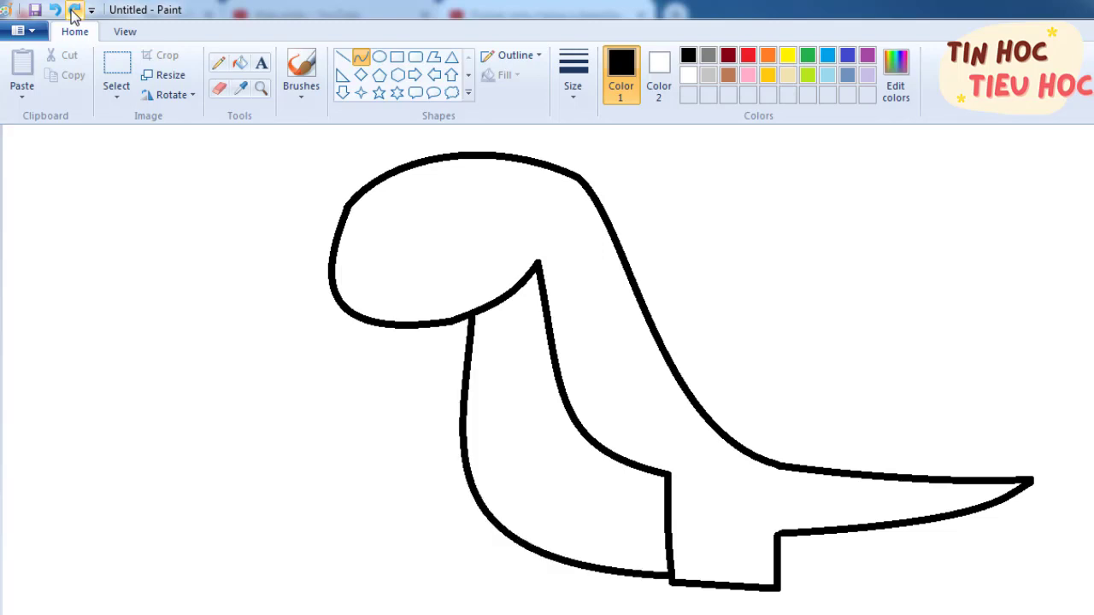
Redo the undone strokes to bring back the dinosaur's round eye with pupil and its smiling mouth
{"action": "left_click", "coordinate": [74, 11]}
{"action": "left_click", "coordinate": [75, 12]}
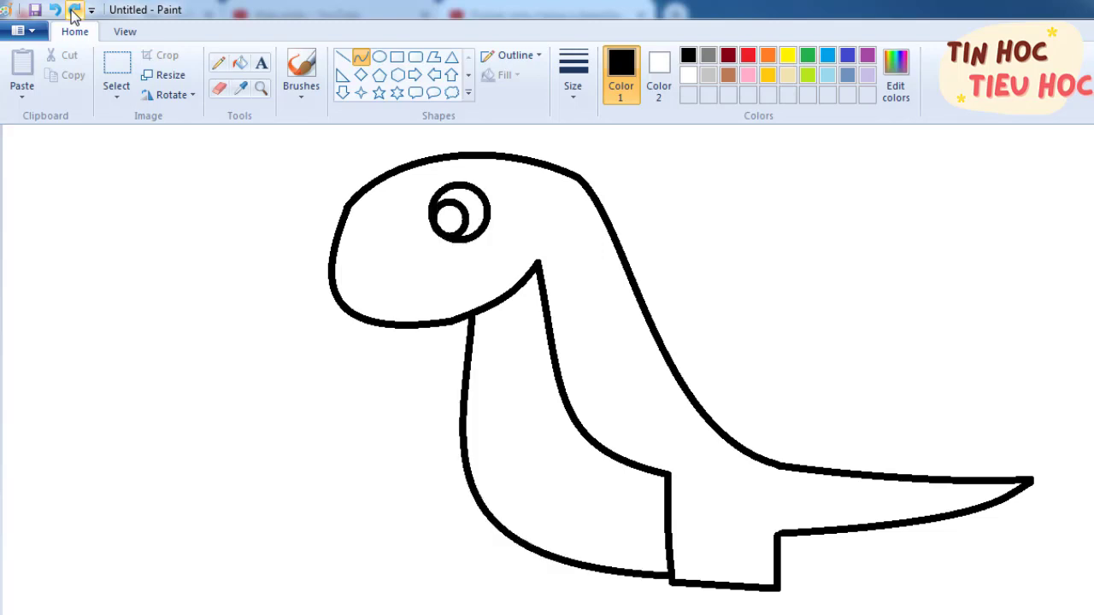
{"action": "left_click", "coordinate": [74, 11]}
{"action": "left_click", "coordinate": [74, 11]}
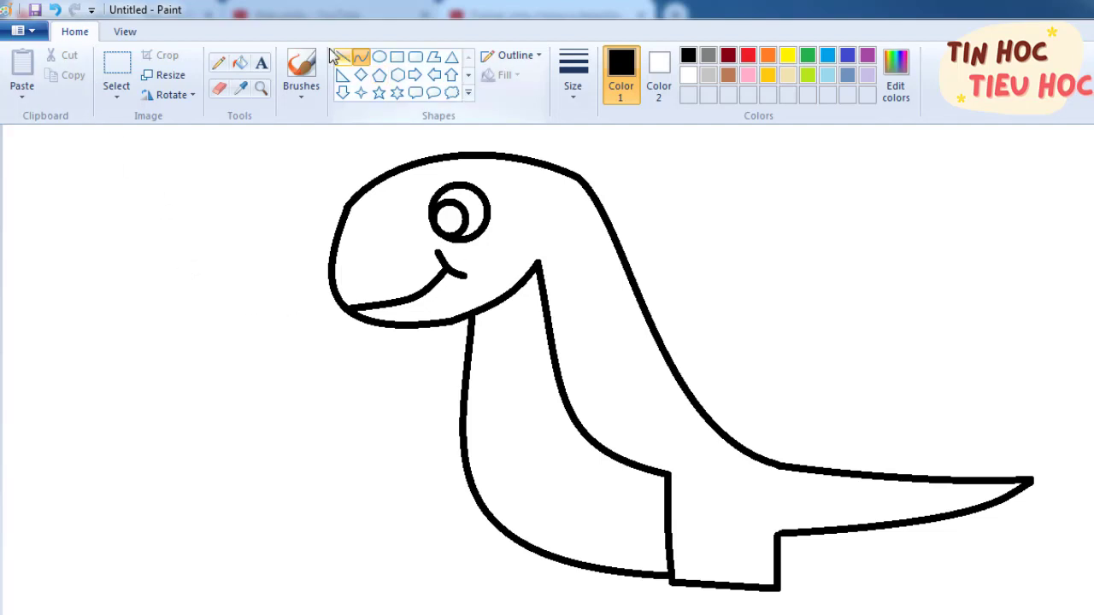
Draw two small rounded arms with the Curve tool, one on the chest outline and one on the inner neck line
{"action": "mouse_move", "coordinate": [469, 367]}
{"action": "left_mouse_down"}
{"action": "mouse_move", "coordinate": [410, 339]}
{"action": "mouse_move", "coordinate": [397, 387]}
{"action": "left_mouse_up"}
{"action": "left_click", "coordinate": [464, 382]}
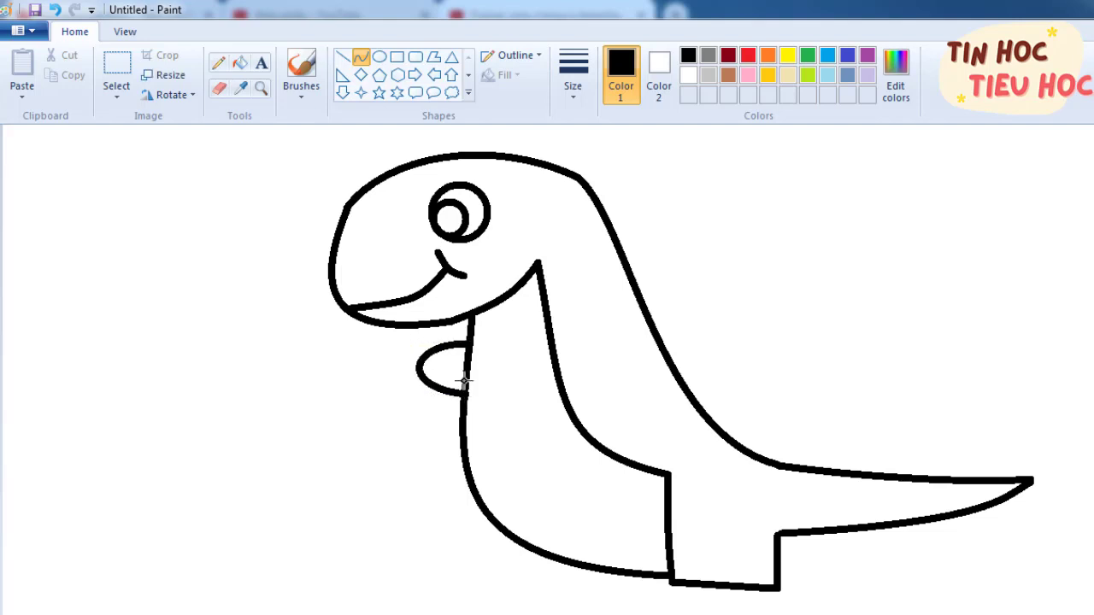
{"action": "left_click_drag", "start_coordinate": [545, 336], "coordinate": [510, 372]}
{"action": "left_click", "coordinate": [302, 433]}
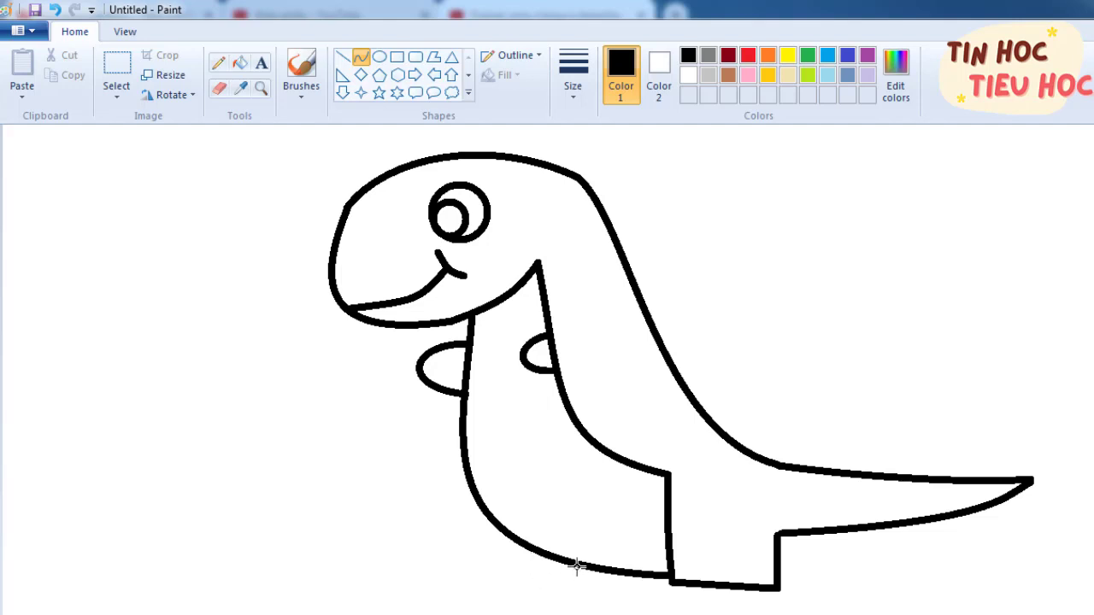
{"action": "left_click", "coordinate": [343, 56]}
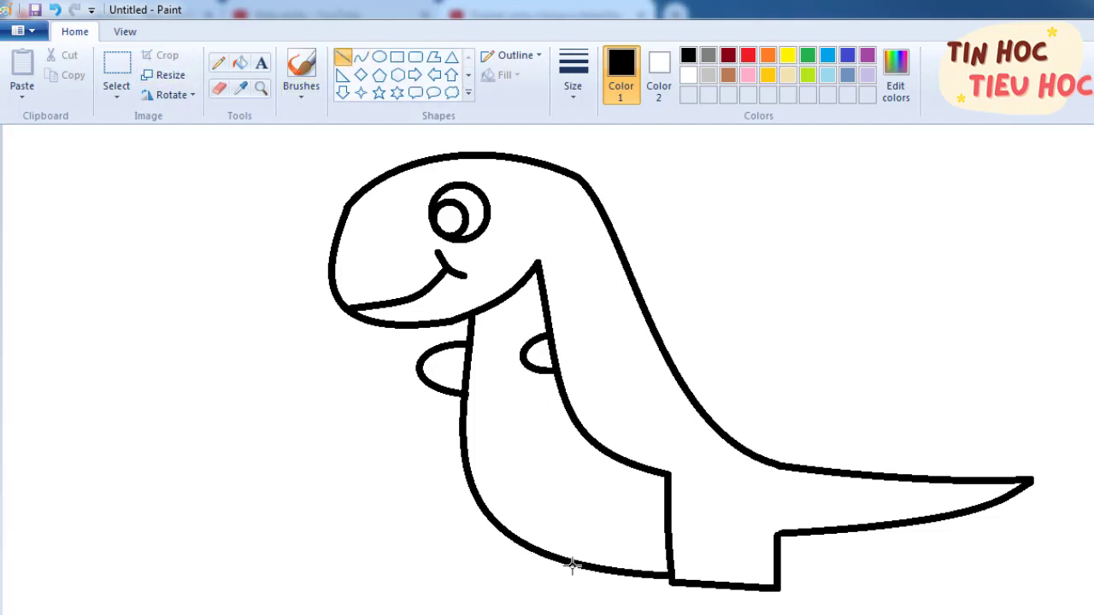
{"action": "mouse_move", "coordinate": [572, 564]}
{"action": "left_mouse_down"}
{"action": "mouse_move", "coordinate": [571, 596]}
{"action": "mouse_move", "coordinate": [662, 606]}
{"action": "mouse_move", "coordinate": [653, 598]}
{"action": "left_mouse_up"}
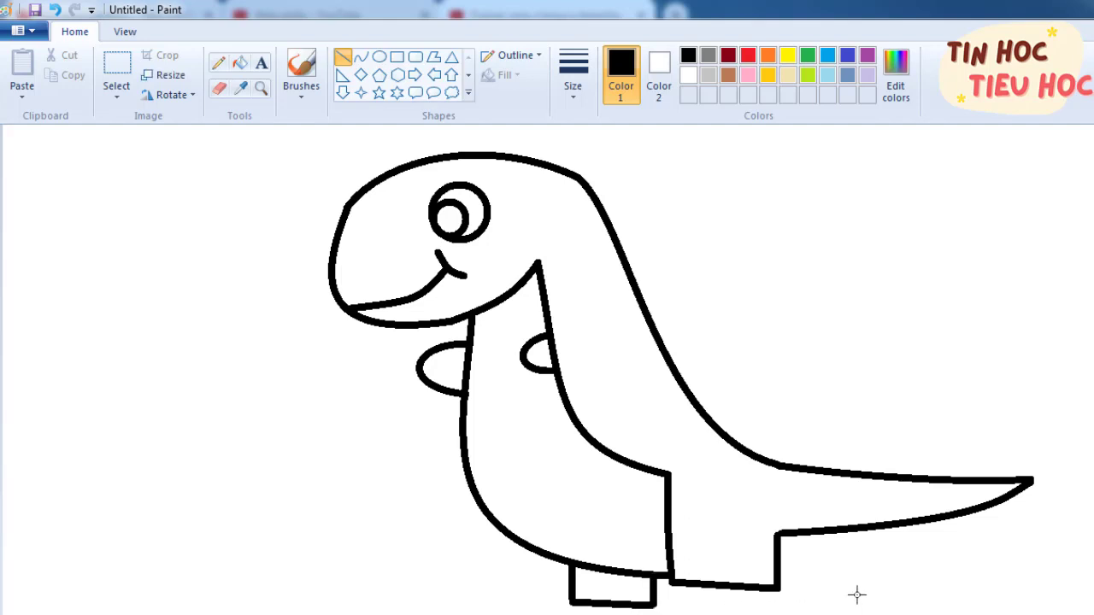
{"action": "left_click", "coordinate": [54, 9]}
{"action": "left_click", "coordinate": [54, 9]}
{"action": "left_click", "coordinate": [54, 10]}
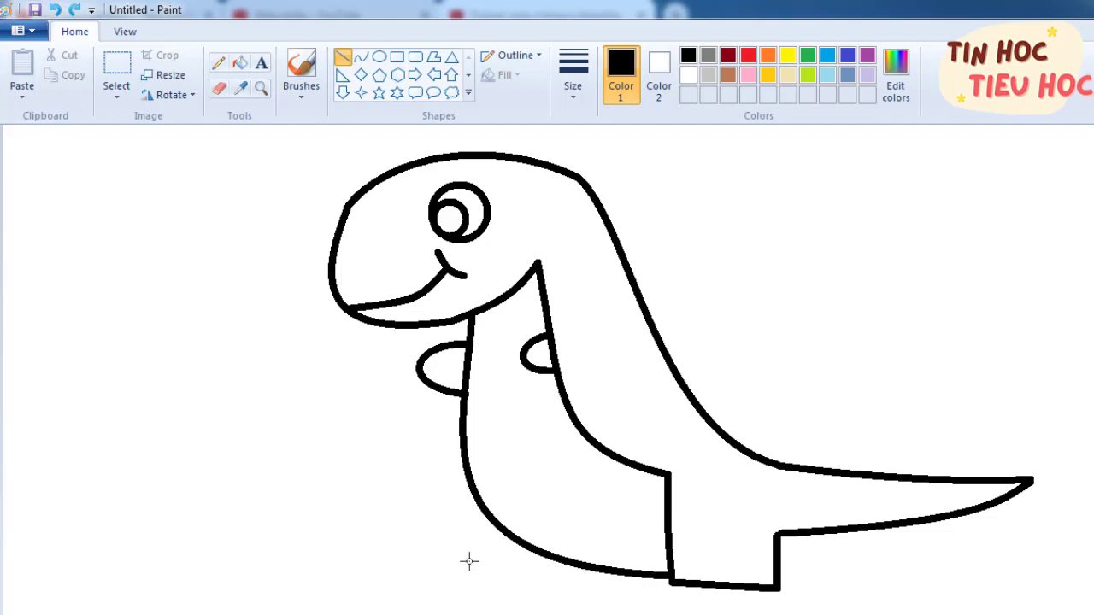
Draw two box-shaped feet with straight lines, one under the belly and one under the hind leg
{"action": "mouse_move", "coordinate": [569, 562]}
{"action": "left_mouse_down"}
{"action": "mouse_move", "coordinate": [572, 604]}
{"action": "mouse_move", "coordinate": [776, 610]}
{"action": "left_mouse_up"}
{"action": "left_click_drag", "start_coordinate": [776, 610], "coordinate": [777, 588]}
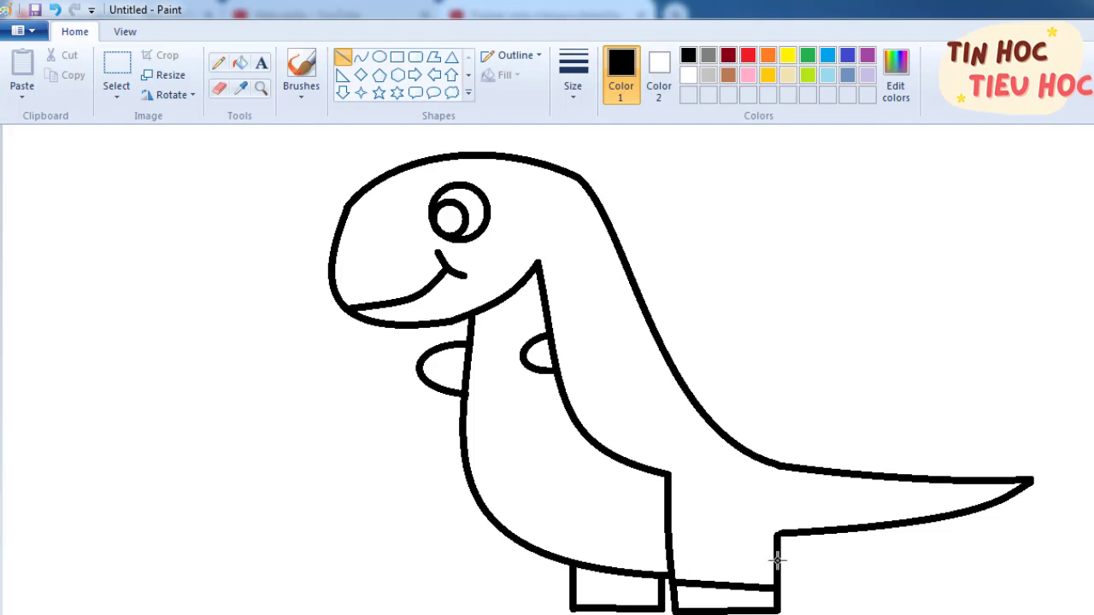
Draw a curve from the back of the hind leg to the tail tip, bent downward to form the tail's underside
{"action": "left_click_drag", "start_coordinate": [777, 557], "coordinate": [1031, 484]}
{"action": "left_click", "coordinate": [54, 10]}
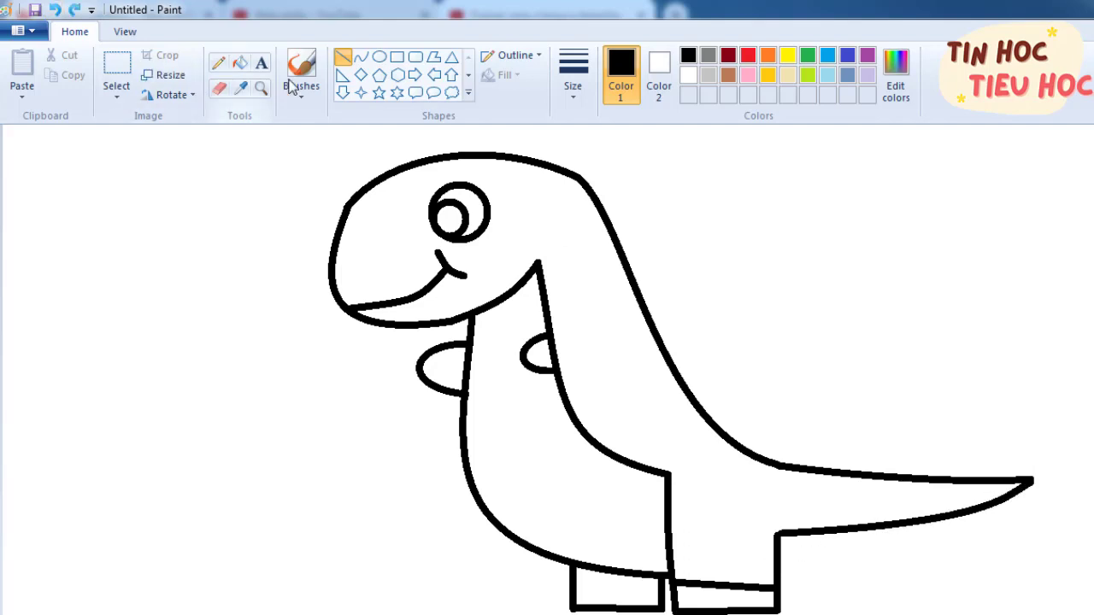
{"action": "left_click", "coordinate": [361, 57]}
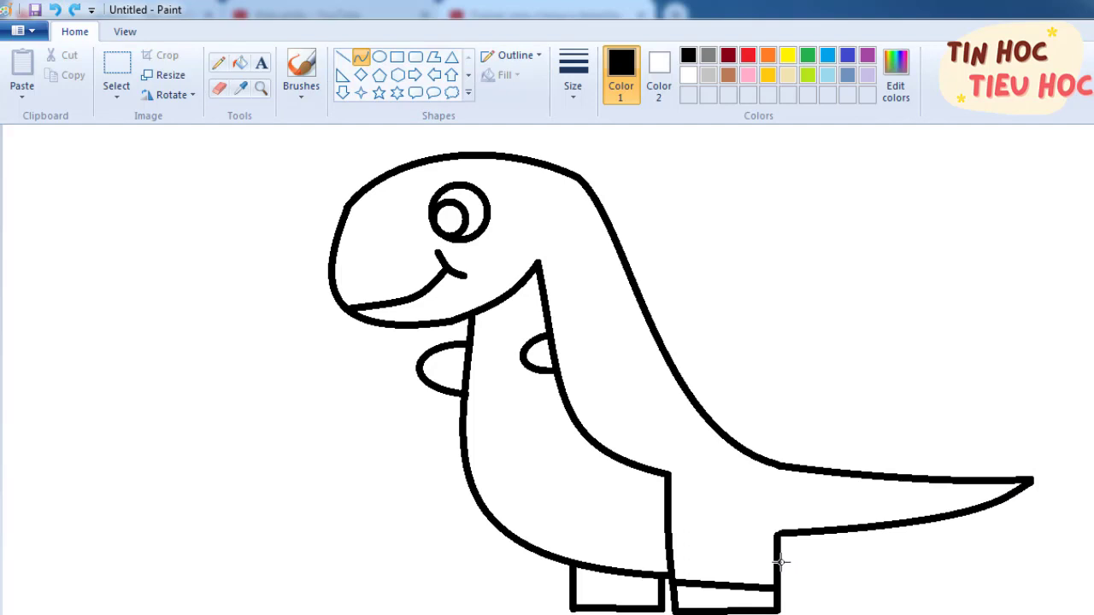
{"action": "left_click_drag", "start_coordinate": [780, 562], "coordinate": [1033, 483]}
{"action": "left_click_drag", "start_coordinate": [948, 508], "coordinate": [932, 551]}
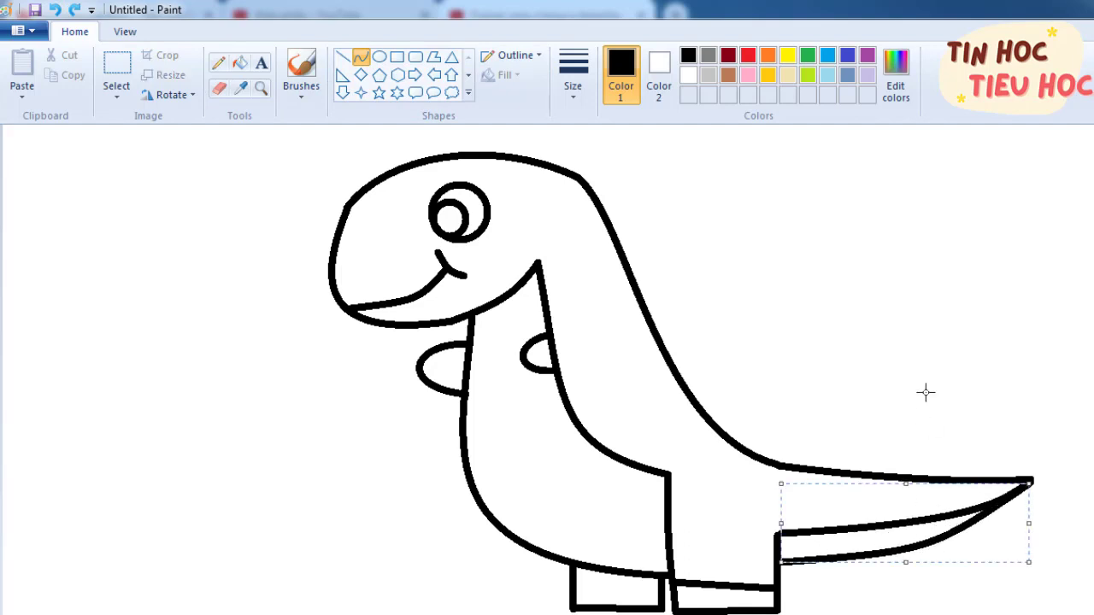
{"action": "left_click", "coordinate": [925, 394]}
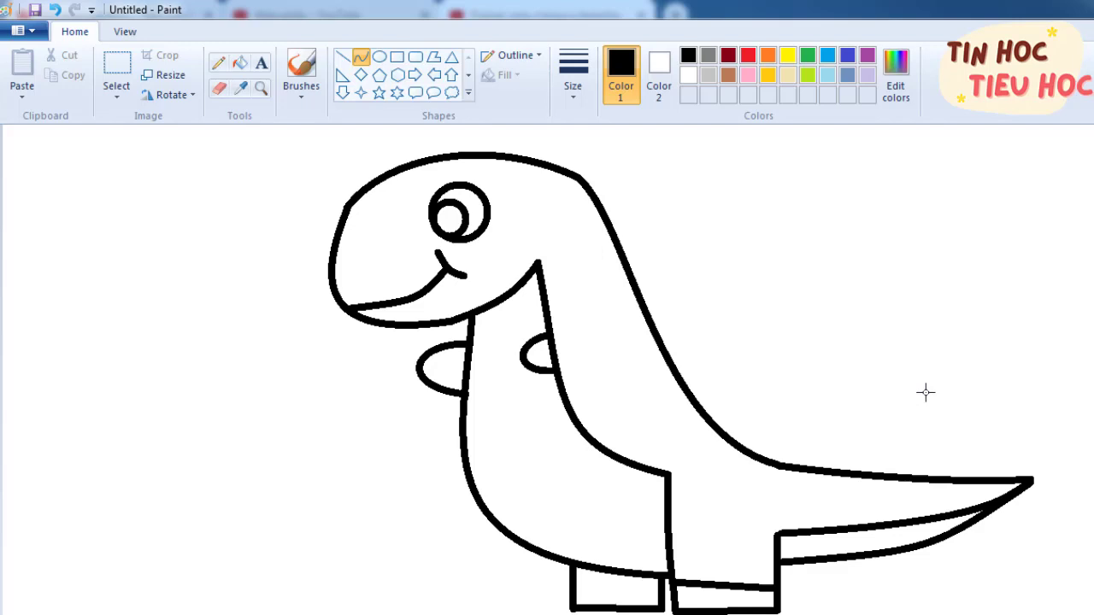
Draw seven triangular spikes with straight lines, running from the top of the head along the back to the tail tip
{"action": "left_click", "coordinate": [342, 56]}
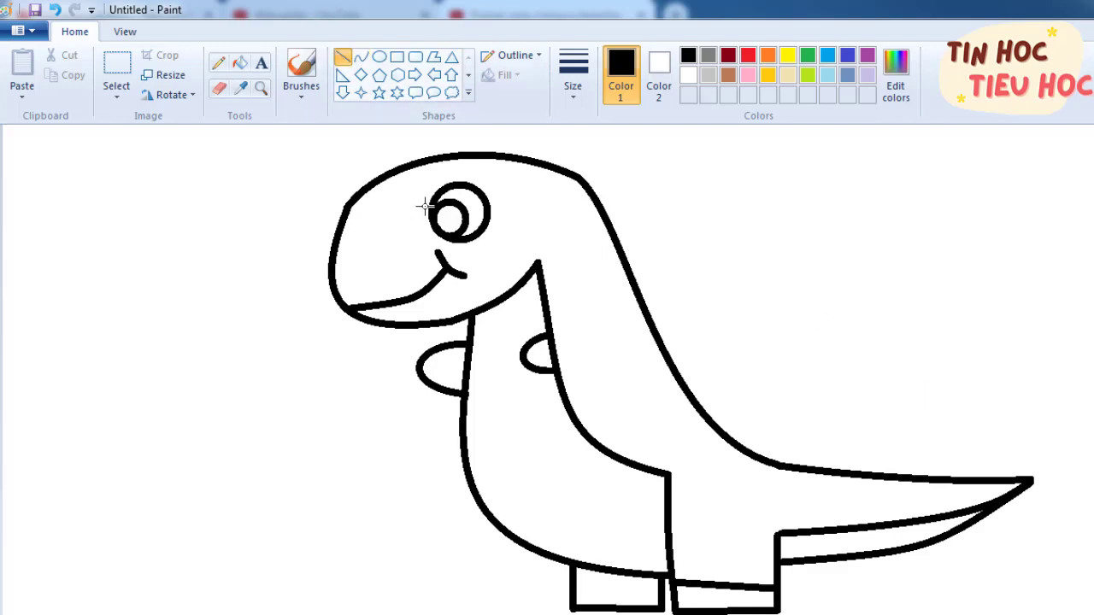
{"action": "scroll", "coordinate": [518, 179], "scroll_direction": "up", "scroll_amount": 3}
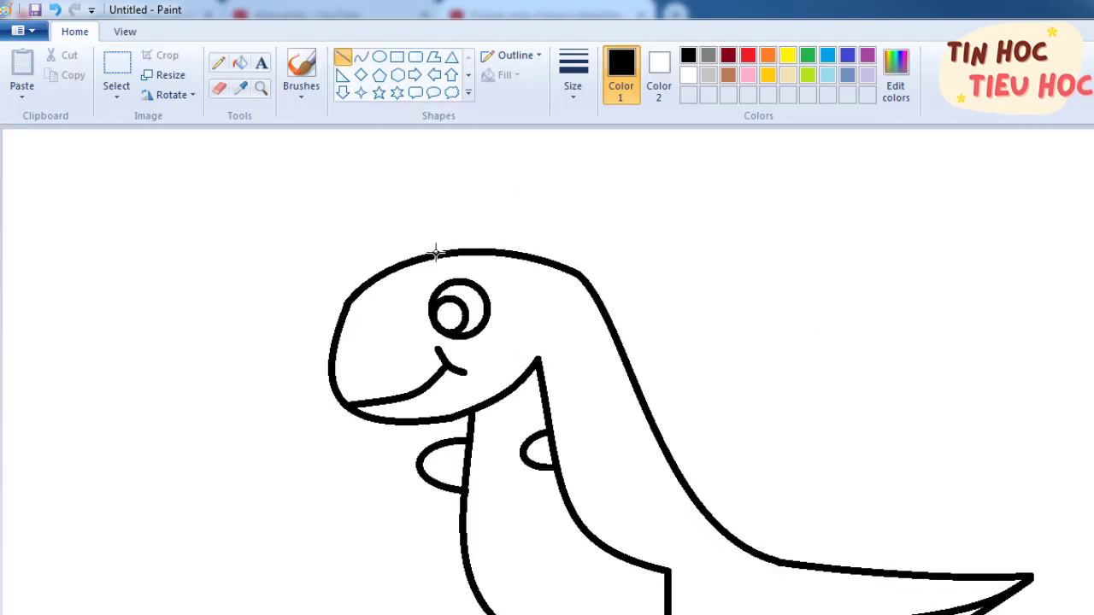
{"action": "mouse_move", "coordinate": [435, 252]}
{"action": "left_mouse_down"}
{"action": "mouse_move", "coordinate": [490, 190]}
{"action": "mouse_move", "coordinate": [549, 256]}
{"action": "mouse_move", "coordinate": [616, 199]}
{"action": "mouse_move", "coordinate": [614, 322]}
{"action": "mouse_move", "coordinate": [701, 290]}
{"action": "mouse_move", "coordinate": [713, 303]}
{"action": "left_mouse_up"}
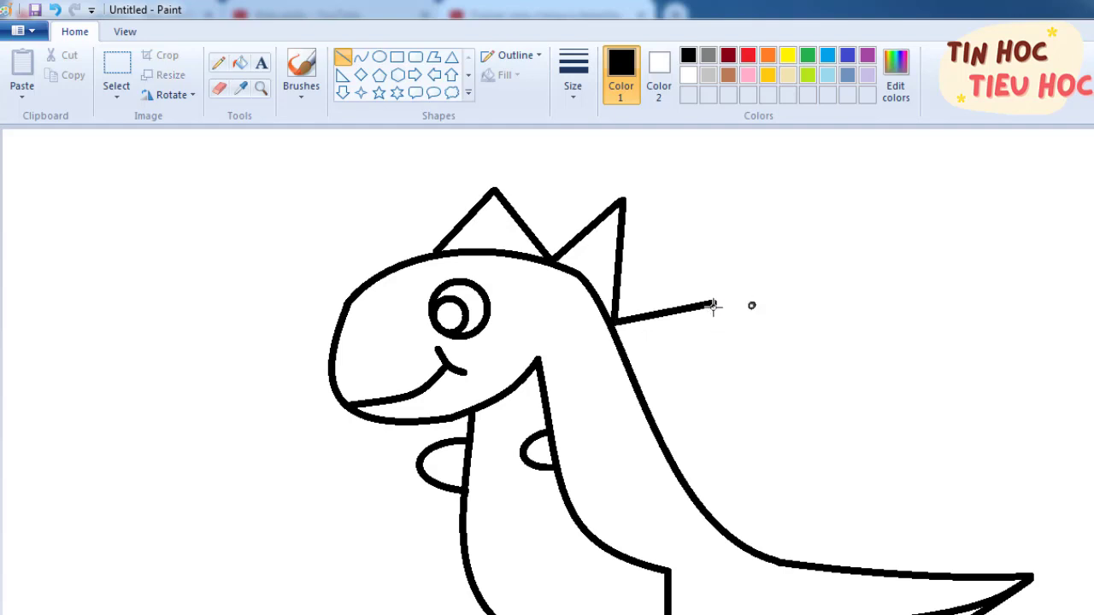
{"action": "mouse_move", "coordinate": [714, 303]}
{"action": "left_mouse_down"}
{"action": "mouse_move", "coordinate": [653, 421]}
{"action": "mouse_move", "coordinate": [774, 411]}
{"action": "mouse_move", "coordinate": [709, 518]}
{"action": "mouse_move", "coordinate": [822, 470]}
{"action": "mouse_move", "coordinate": [849, 485]}
{"action": "mouse_move", "coordinate": [836, 483]}
{"action": "left_mouse_up"}
{"action": "mouse_move", "coordinate": [836, 483]}
{"action": "left_mouse_down"}
{"action": "mouse_move", "coordinate": [834, 566]}
{"action": "mouse_move", "coordinate": [923, 512]}
{"action": "mouse_move", "coordinate": [923, 498]}
{"action": "mouse_move", "coordinate": [962, 570]}
{"action": "mouse_move", "coordinate": [1001, 522]}
{"action": "mouse_move", "coordinate": [1026, 573]}
{"action": "left_mouse_up"}
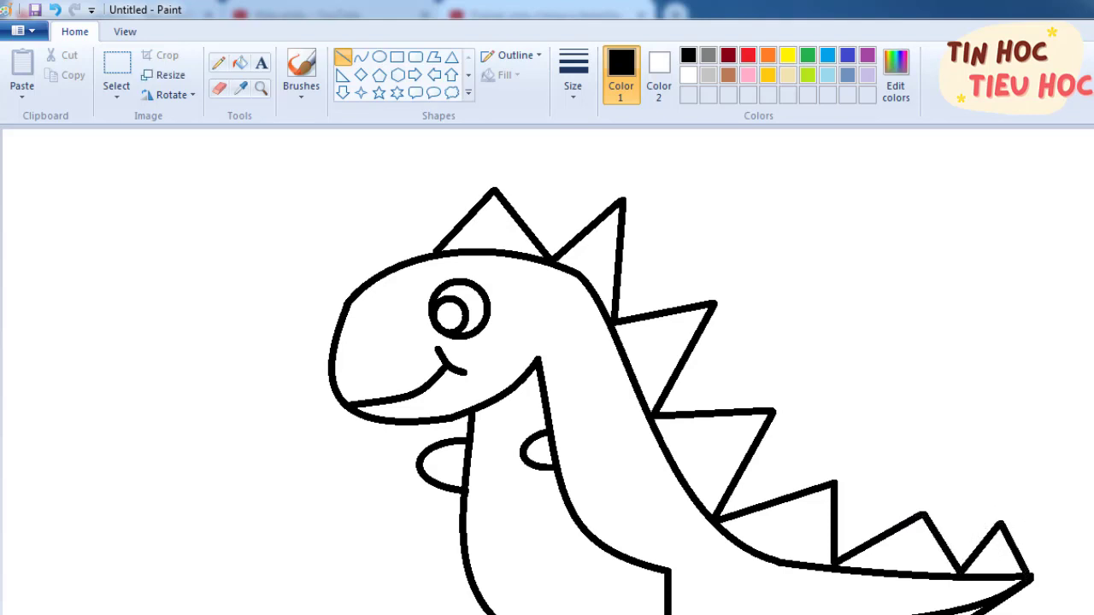
Draw two curves across the chest with the Curve tool, one joining the tops of the arms and one just below them
{"action": "scroll", "coordinate": [547, 370], "scroll_direction": "down", "scroll_amount": 3}
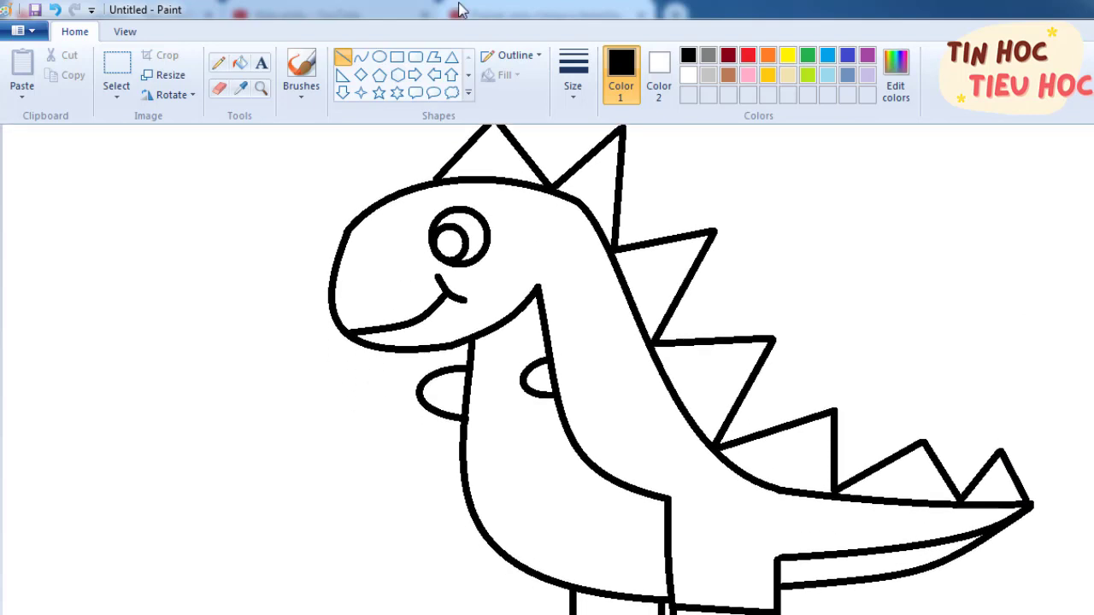
{"action": "left_click", "coordinate": [361, 56]}
{"action": "mouse_move", "coordinate": [469, 378]}
{"action": "left_mouse_down"}
{"action": "mouse_move", "coordinate": [542, 370]}
{"action": "mouse_move", "coordinate": [537, 359]}
{"action": "mouse_move", "coordinate": [510, 359]}
{"action": "mouse_move", "coordinate": [488, 383]}
{"action": "mouse_move", "coordinate": [501, 411]}
{"action": "left_mouse_up"}
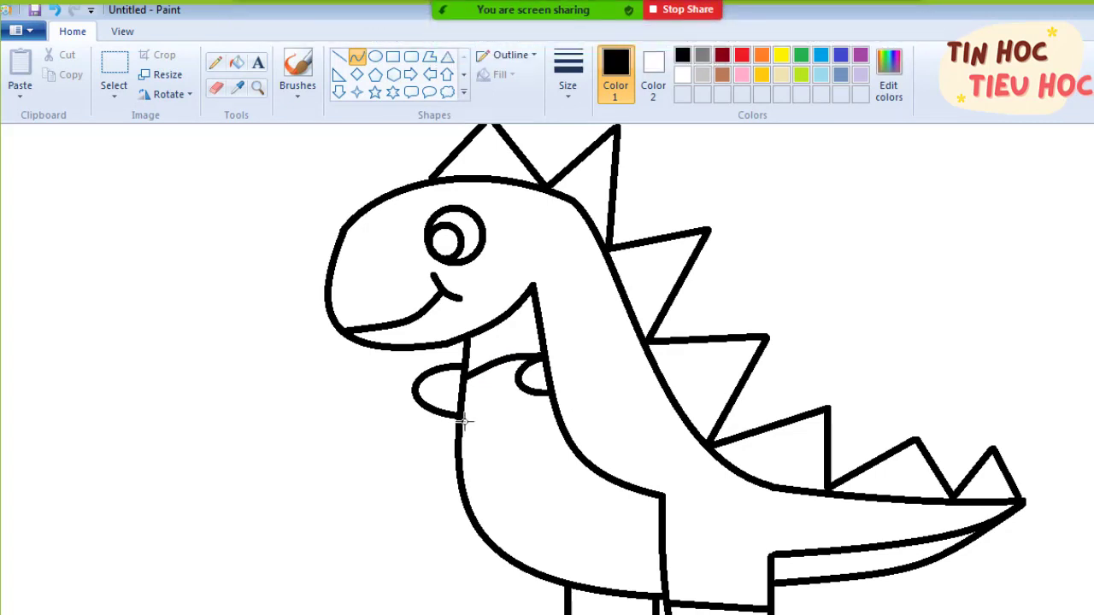
{"action": "left_click_drag", "start_coordinate": [463, 421], "coordinate": [554, 413]}
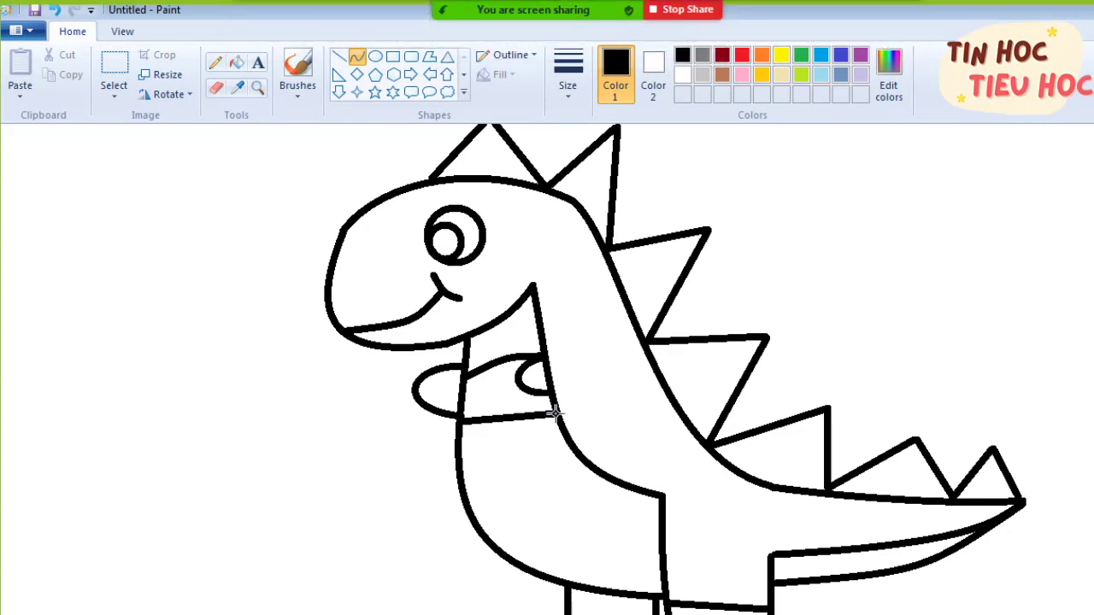
{"action": "left_click_drag", "start_coordinate": [512, 414], "coordinate": [513, 424]}
{"action": "left_click", "coordinate": [511, 423]}
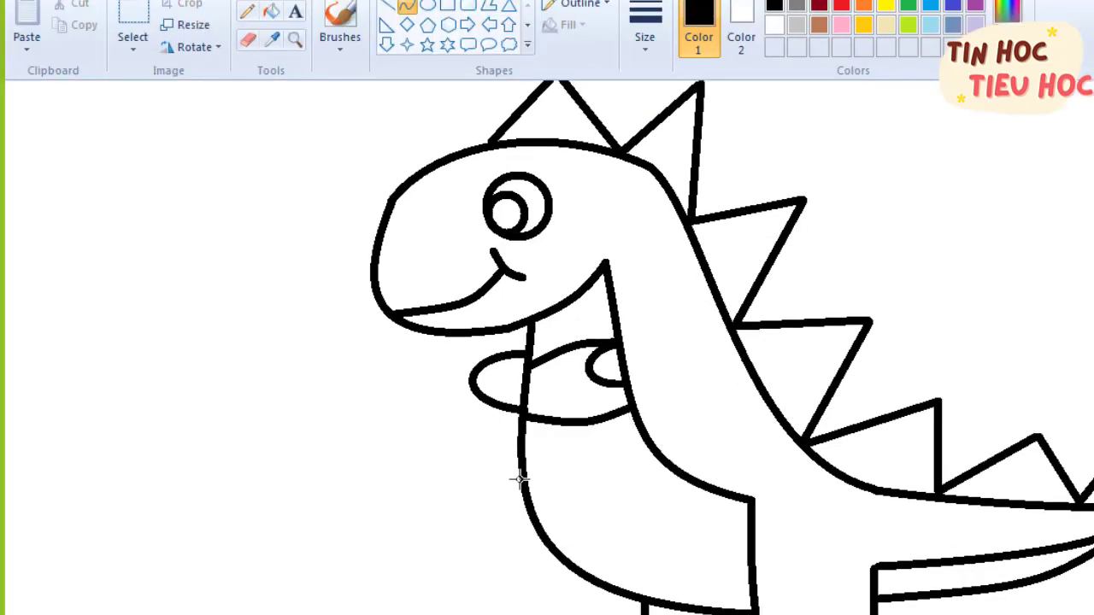
Draw three more curved stripes across the belly below the arms, each rising toward the back
{"action": "mouse_move", "coordinate": [519, 488]}
{"action": "left_mouse_down"}
{"action": "mouse_move", "coordinate": [655, 454]}
{"action": "mouse_move", "coordinate": [606, 481]}
{"action": "mouse_move", "coordinate": [650, 483]}
{"action": "left_mouse_up"}
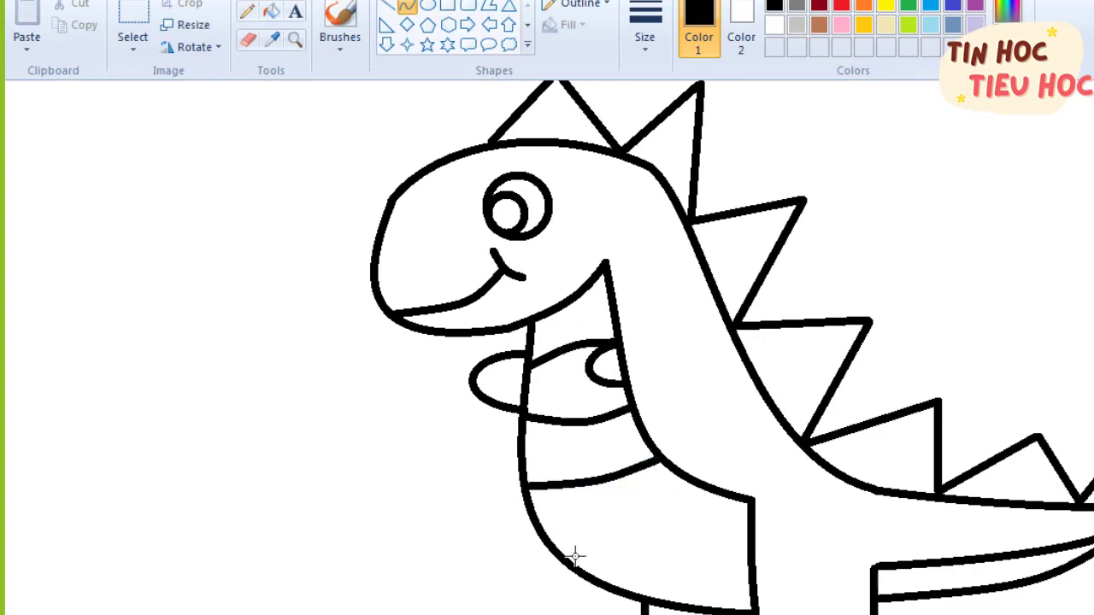
{"action": "mouse_move", "coordinate": [575, 557]}
{"action": "left_mouse_down"}
{"action": "mouse_move", "coordinate": [681, 508]}
{"action": "mouse_move", "coordinate": [695, 487]}
{"action": "mouse_move", "coordinate": [658, 534]}
{"action": "left_mouse_up"}
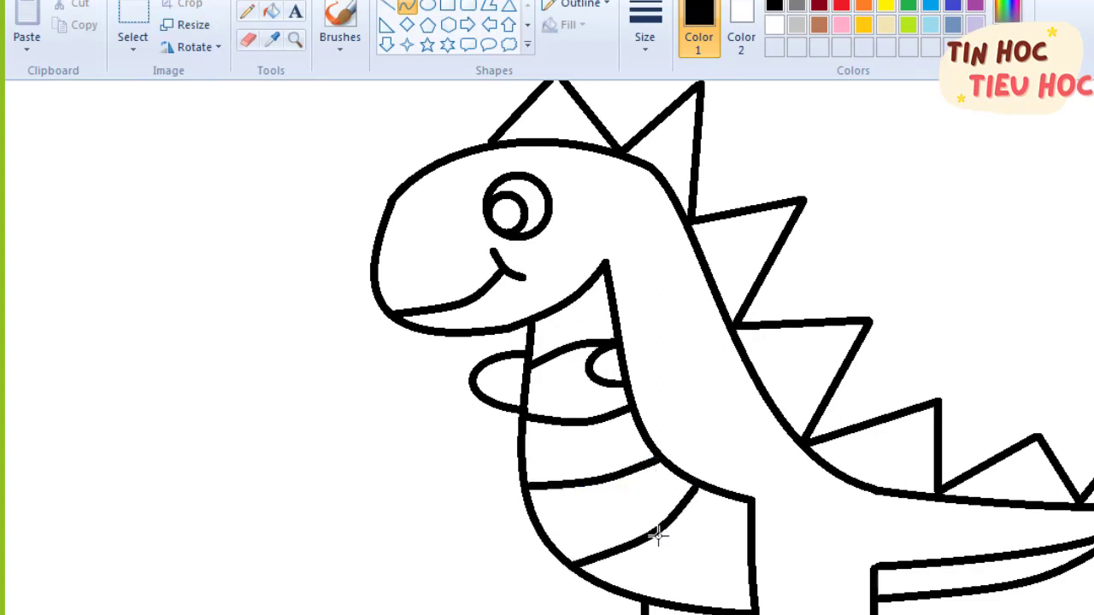
{"action": "left_click", "coordinate": [658, 534]}
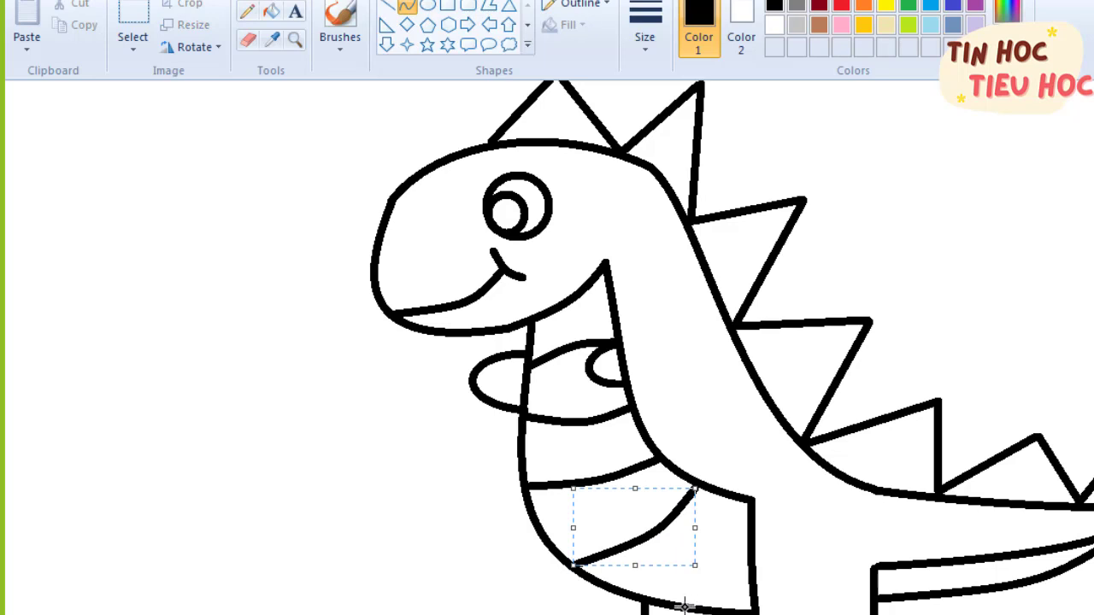
{"action": "mouse_move", "coordinate": [679, 605]}
{"action": "left_mouse_down"}
{"action": "mouse_move", "coordinate": [730, 559]}
{"action": "mouse_move", "coordinate": [747, 523]}
{"action": "mouse_move", "coordinate": [733, 564]}
{"action": "mouse_move", "coordinate": [712, 575]}
{"action": "left_mouse_up"}
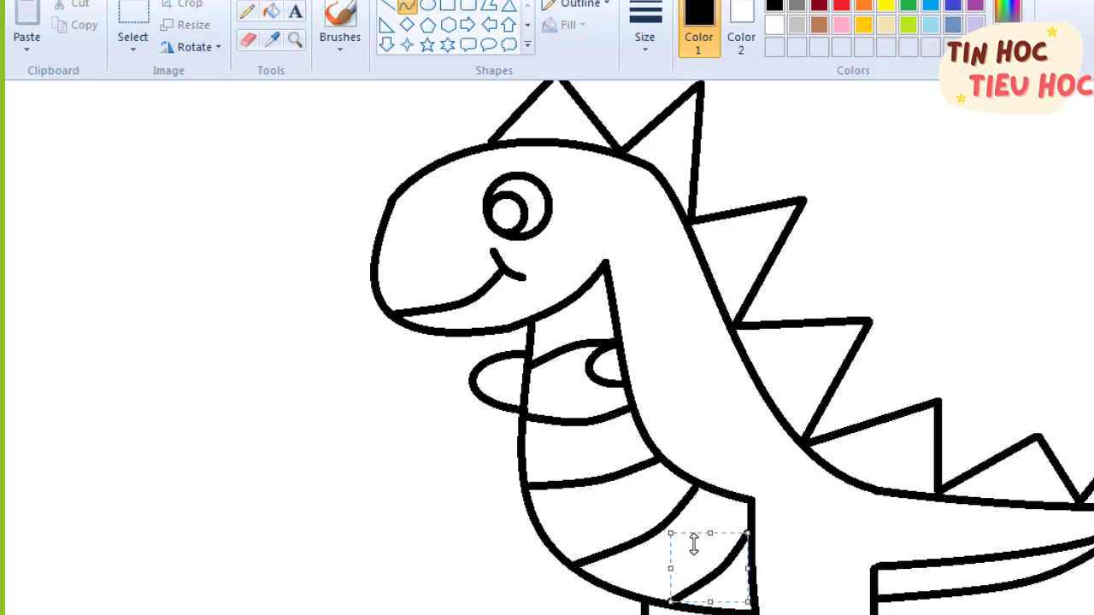
{"action": "left_click", "coordinate": [717, 513]}
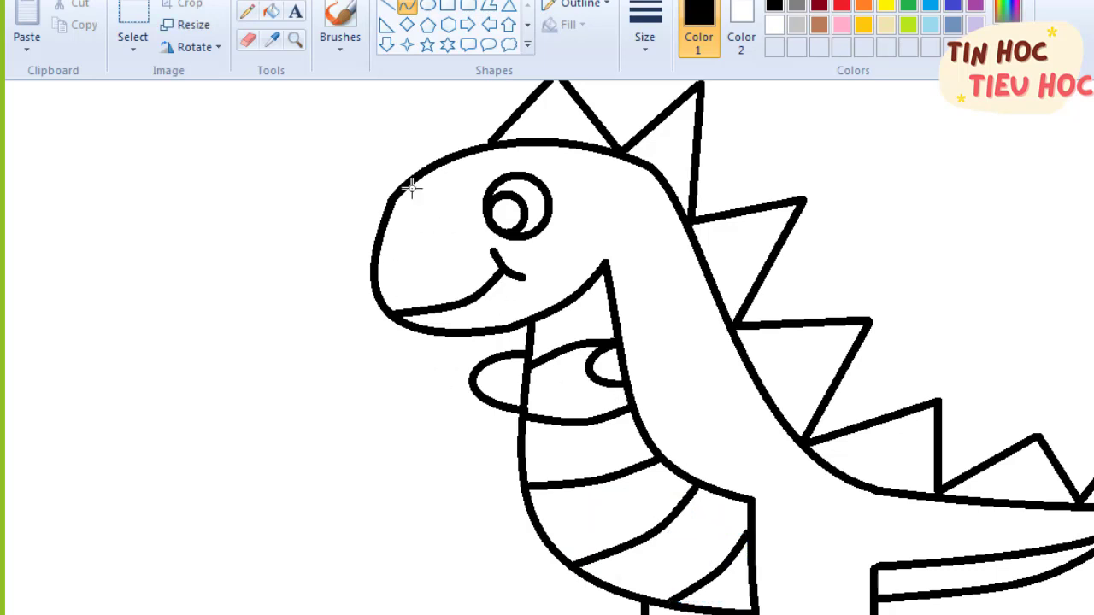
Fill the dinosaur's eye with yellow and its pupil with black
{"action": "left_click", "coordinate": [272, 12]}
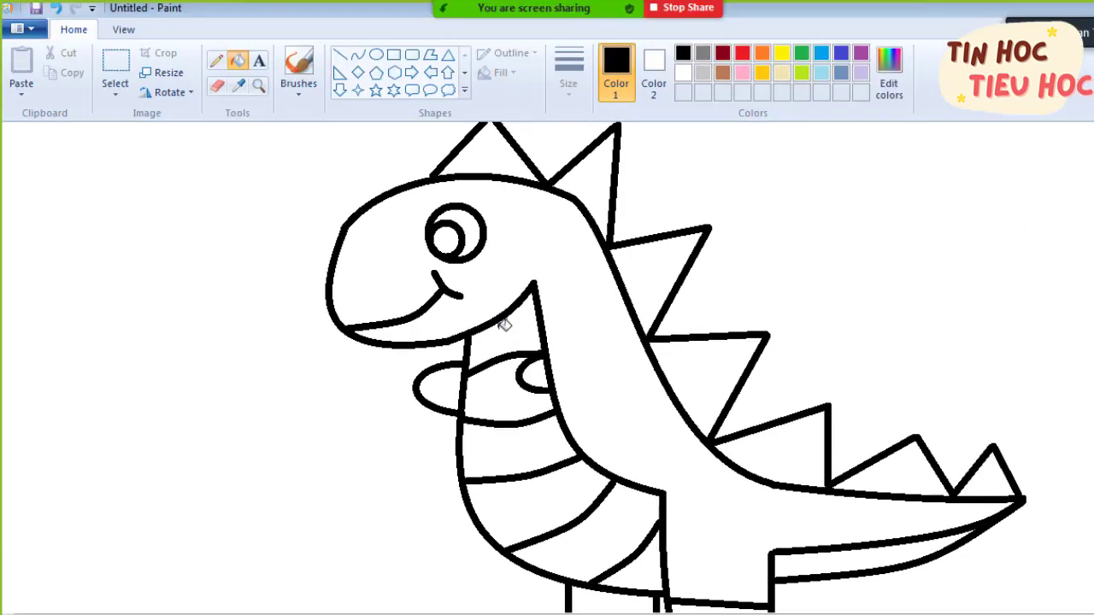
{"action": "left_click", "coordinate": [762, 53]}
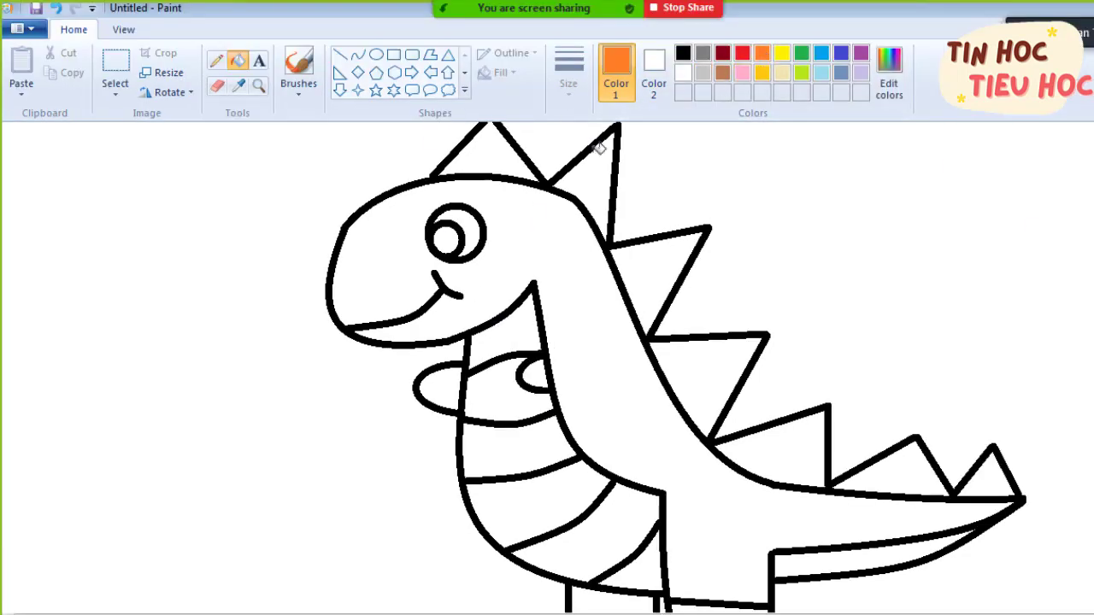
{"action": "left_click", "coordinate": [781, 53]}
{"action": "left_click", "coordinate": [481, 221]}
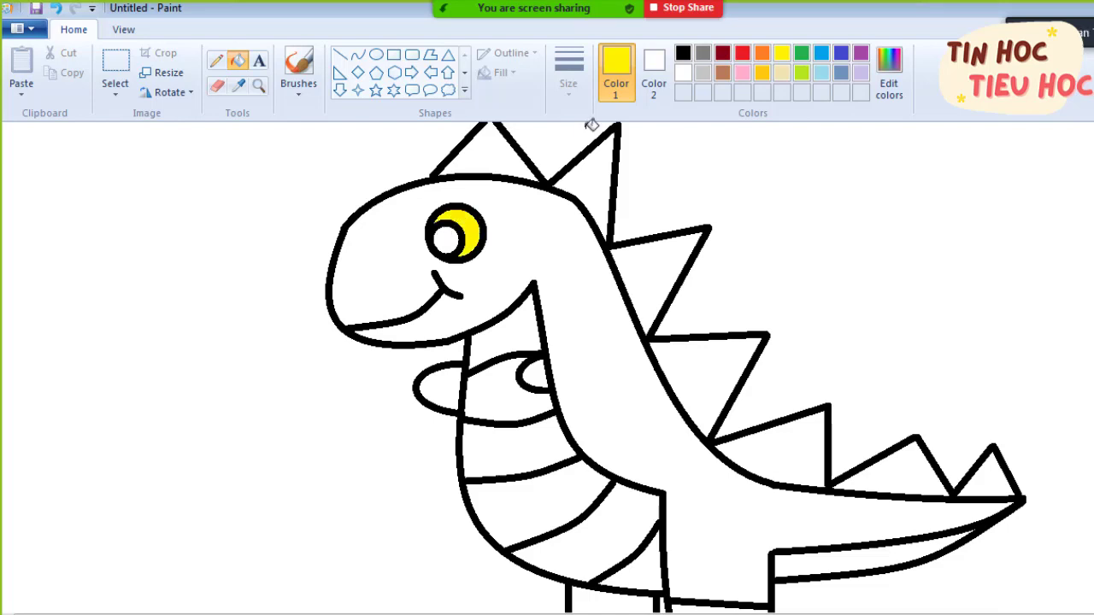
{"action": "left_click", "coordinate": [683, 53]}
{"action": "left_click", "coordinate": [446, 238]}
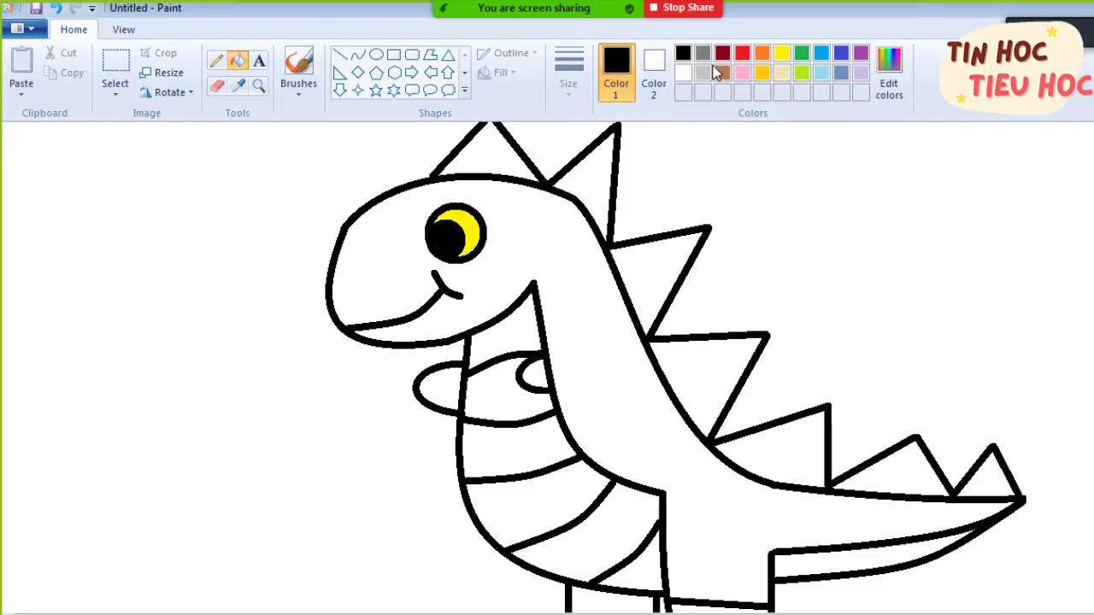
Fill the dinosaur's head, back, hind leg and tail area with orange
{"action": "left_click", "coordinate": [762, 53]}
{"action": "left_click", "coordinate": [558, 226]}
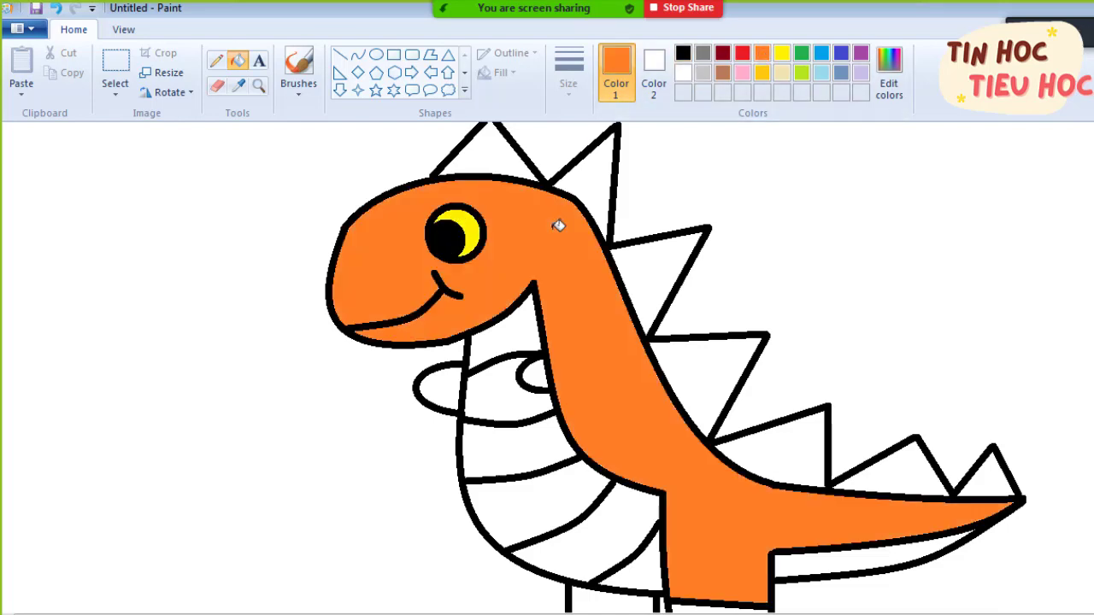
Fill the chest band between the arms with turquoise blue and the neck section above it with yellow
{"action": "left_click", "coordinate": [821, 53]}
{"action": "left_click", "coordinate": [507, 382]}
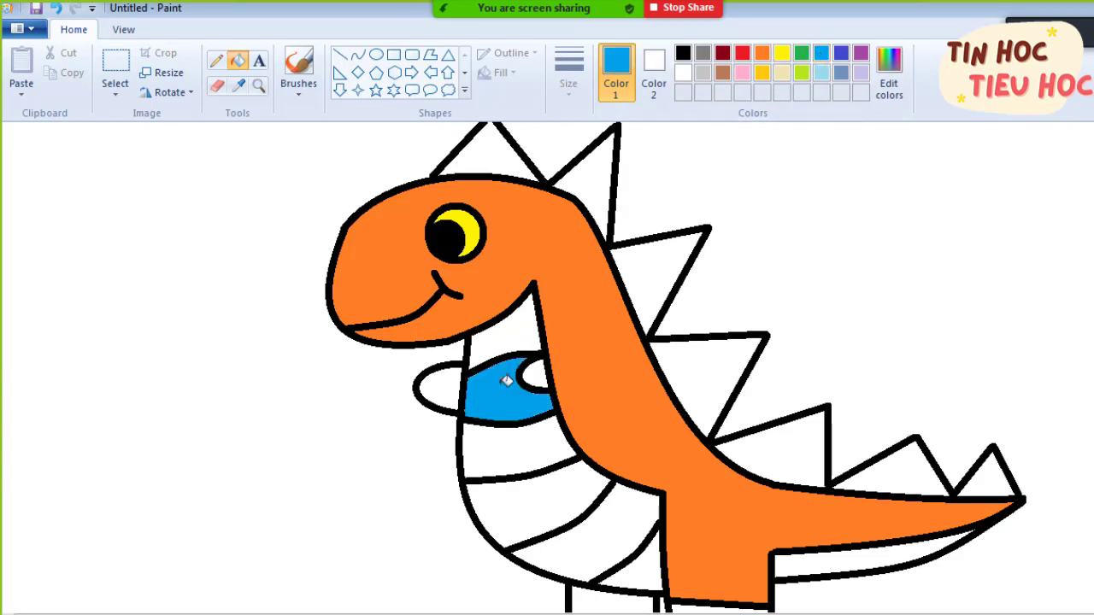
{"action": "left_click", "coordinate": [782, 54]}
{"action": "left_click", "coordinate": [521, 325]}
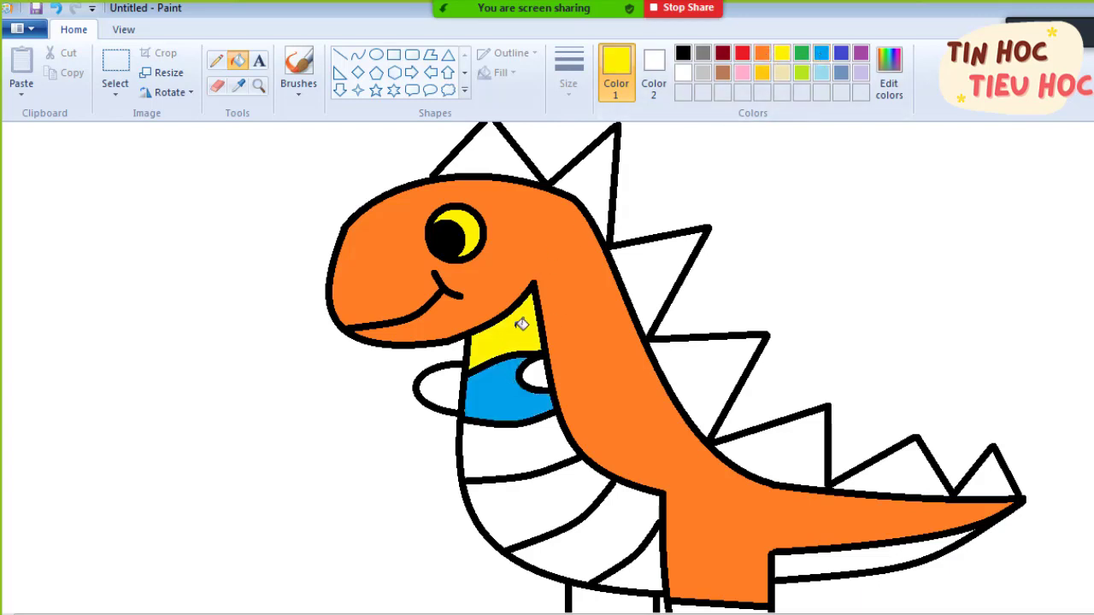
Fill the three belly bands below the blue one with lime, purple and orange, from top to bottom
{"action": "left_click", "coordinate": [821, 73]}
{"action": "left_click", "coordinate": [505, 459]}
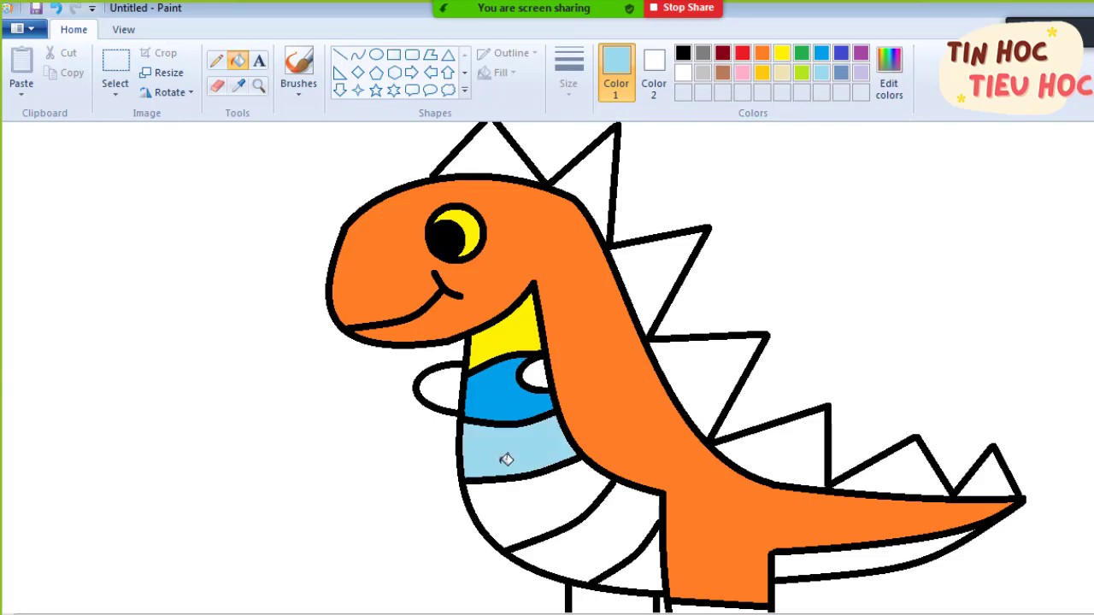
{"action": "left_click", "coordinate": [801, 73]}
{"action": "left_click", "coordinate": [535, 431]}
{"action": "left_click", "coordinate": [861, 54]}
{"action": "left_click", "coordinate": [528, 517]}
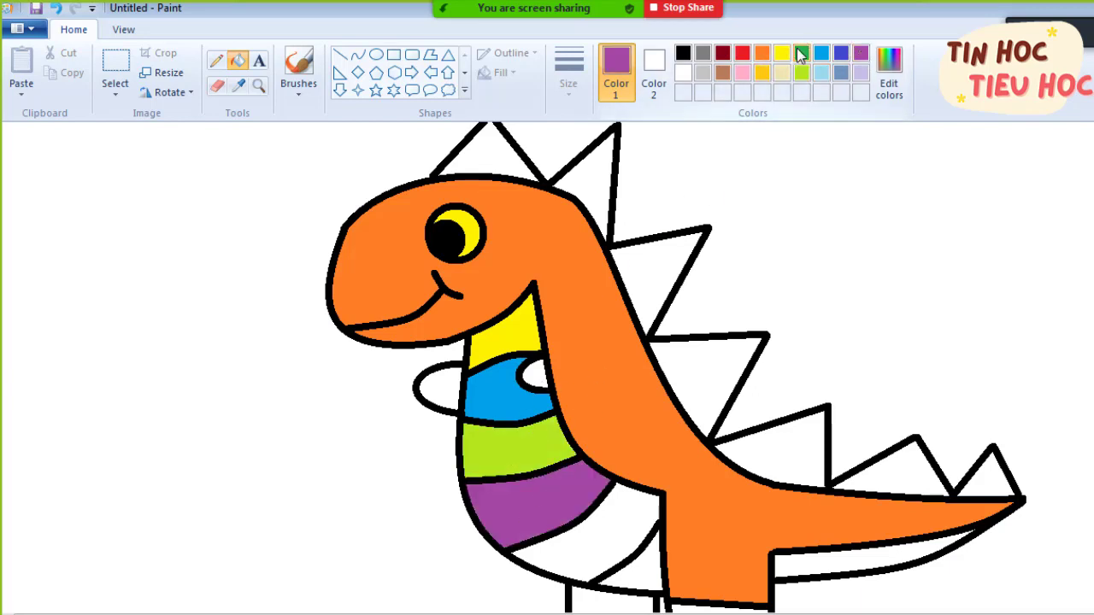
{"action": "left_click", "coordinate": [761, 54]}
{"action": "left_click", "coordinate": [626, 511]}
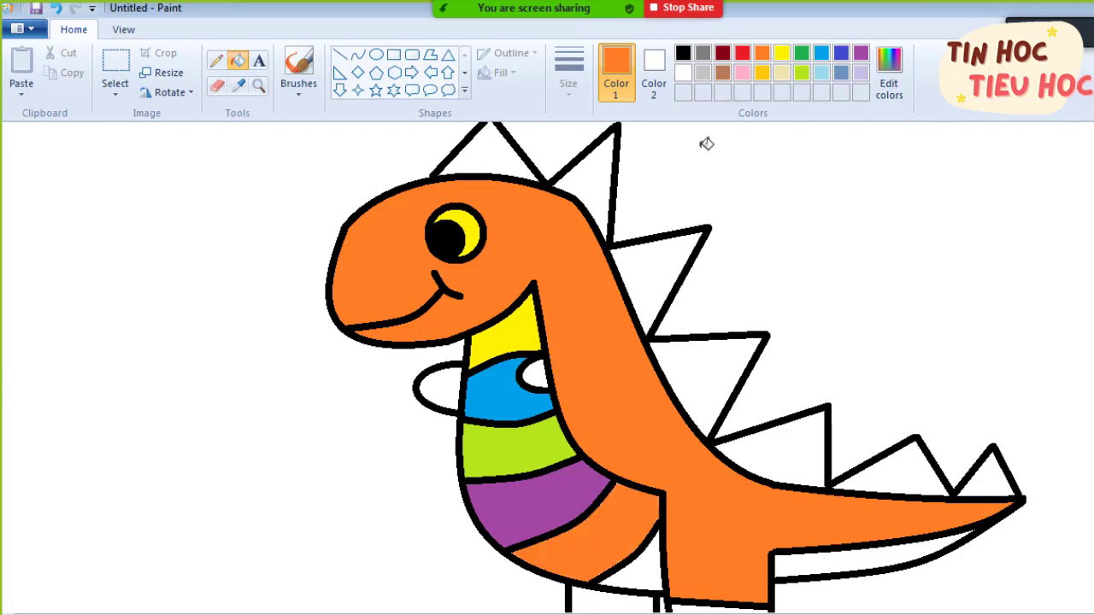
Fill the belly band below the blue one with pink, the lowest belly corner with green and the tail's underside with orange
{"action": "left_click", "coordinate": [743, 71]}
{"action": "left_click", "coordinate": [525, 435]}
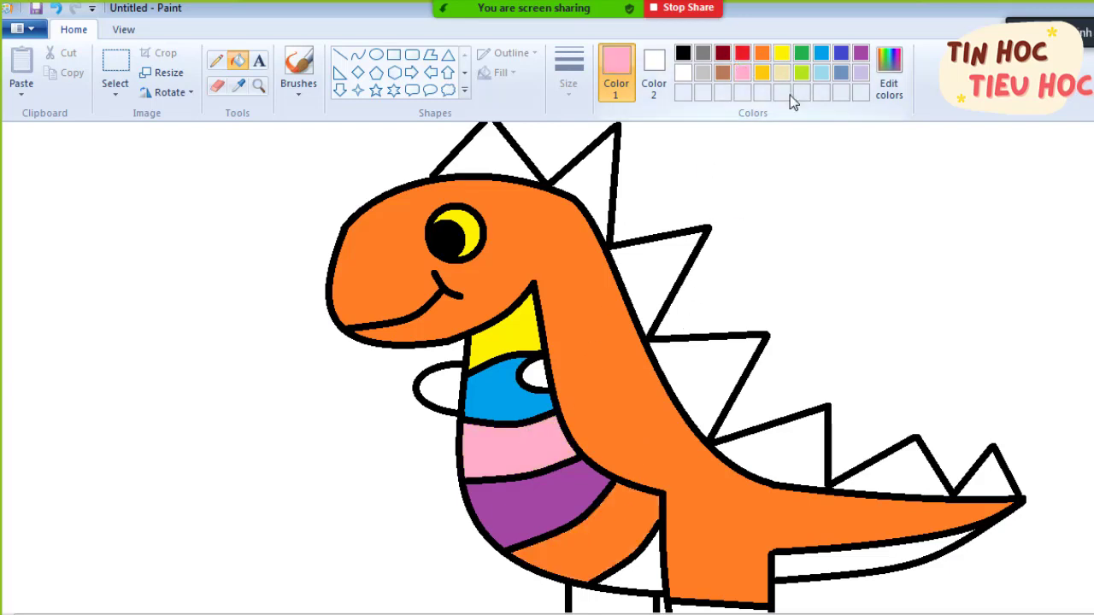
{"action": "left_click", "coordinate": [801, 53]}
{"action": "left_click", "coordinate": [660, 560]}
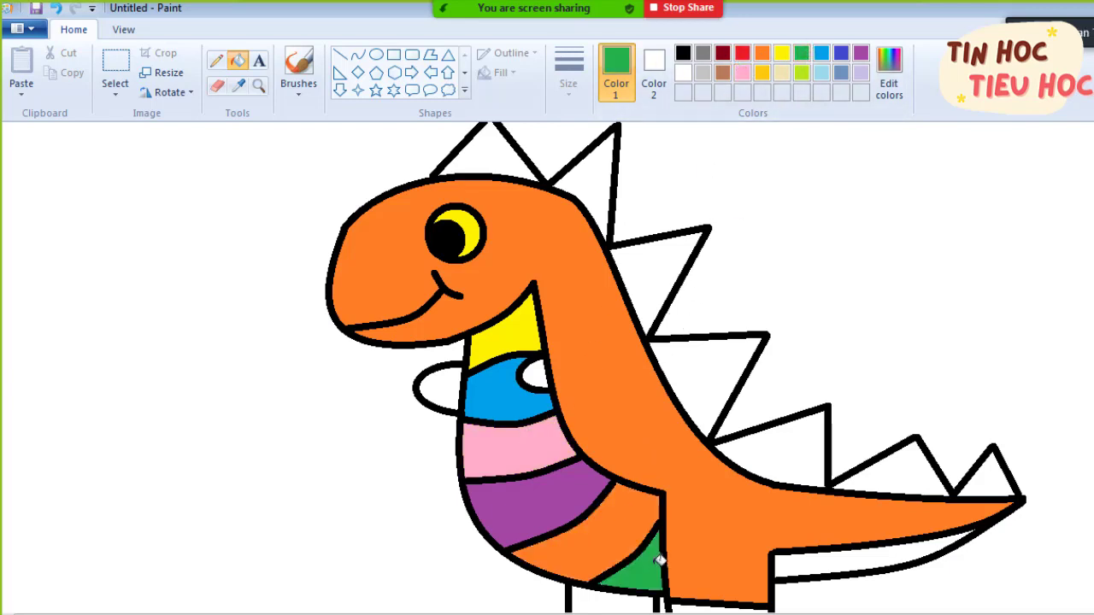
{"action": "left_click", "coordinate": [767, 54]}
{"action": "left_click", "coordinate": [833, 561]}
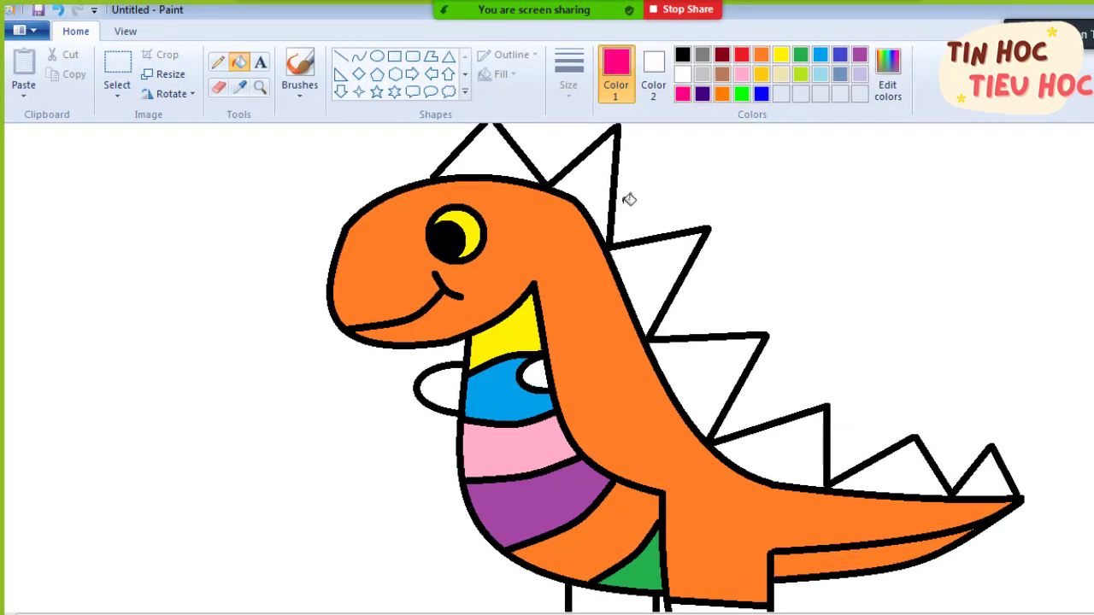
Fill the first three spikes, from the head down the back, with dark blue, magenta and dark purple
{"action": "left_click", "coordinate": [598, 193]}
{"action": "left_click", "coordinate": [721, 93]}
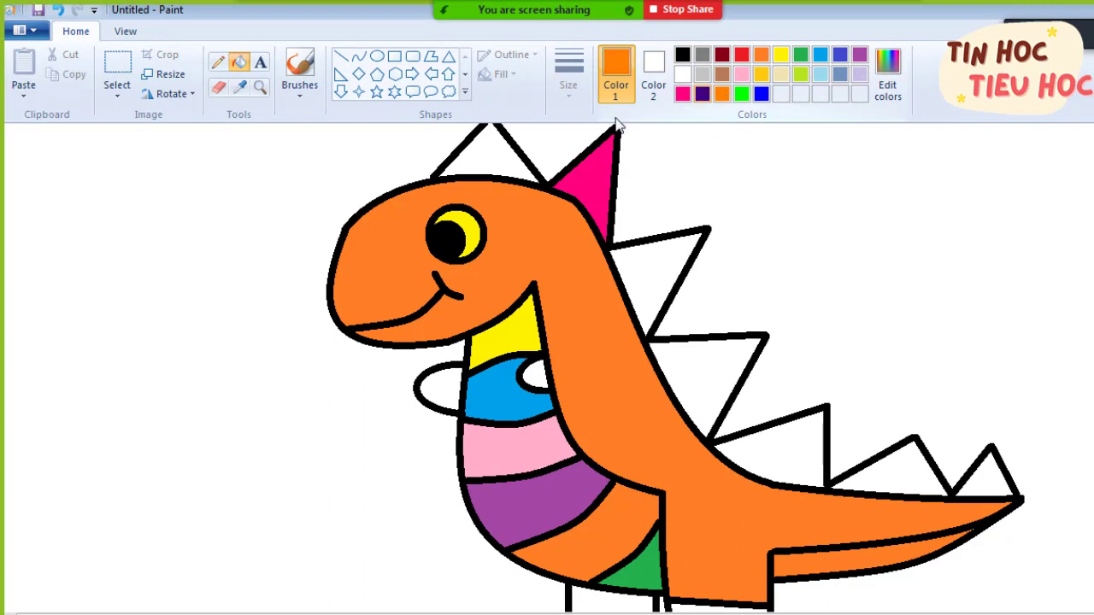
{"action": "left_click", "coordinate": [761, 94]}
{"action": "left_click", "coordinate": [505, 152]}
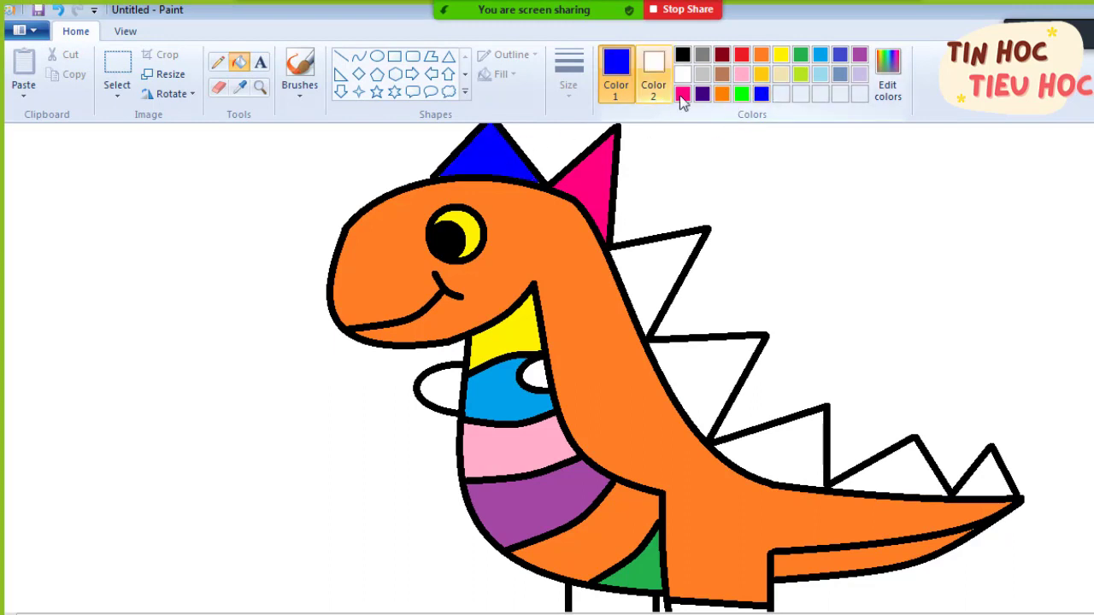
{"action": "left_click", "coordinate": [702, 94]}
{"action": "left_click", "coordinate": [643, 248]}
Fill the remaining four spikes, from the mid-back to the tail tip, with bright green, turquoise blue, gold and red
{"action": "left_click", "coordinate": [741, 93]}
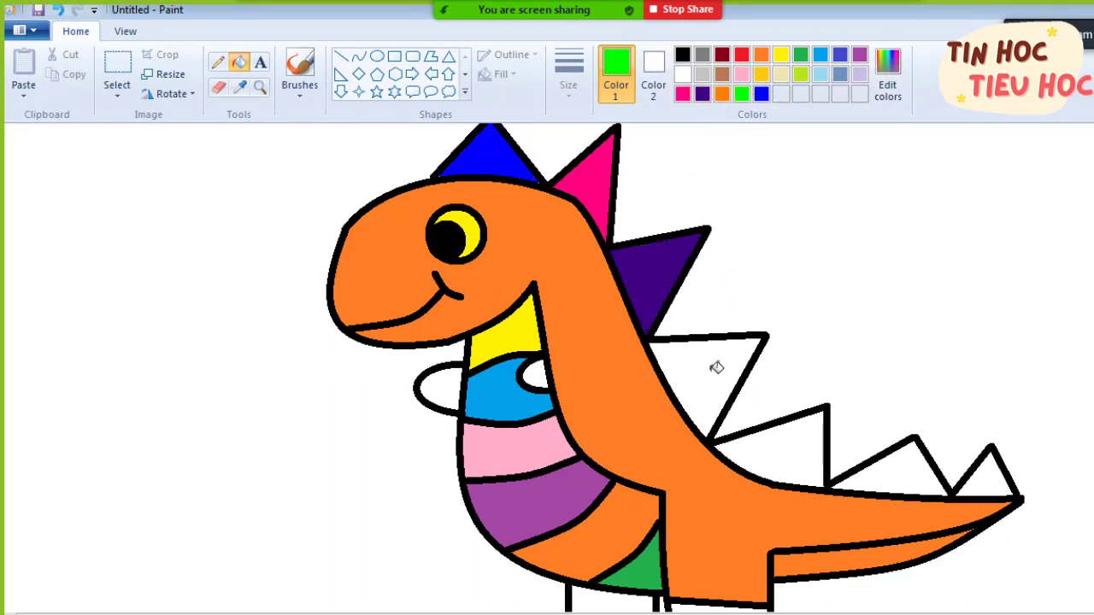
{"action": "left_click", "coordinate": [717, 367]}
{"action": "left_click", "coordinate": [820, 55]}
{"action": "left_click", "coordinate": [800, 445]}
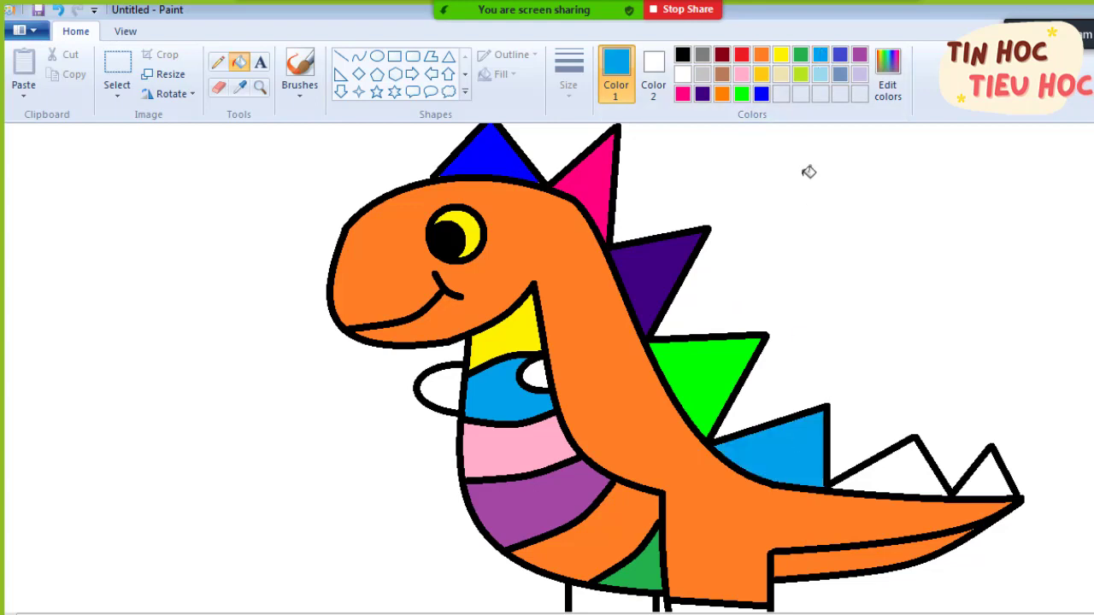
{"action": "left_click", "coordinate": [761, 75]}
{"action": "left_click", "coordinate": [921, 471]}
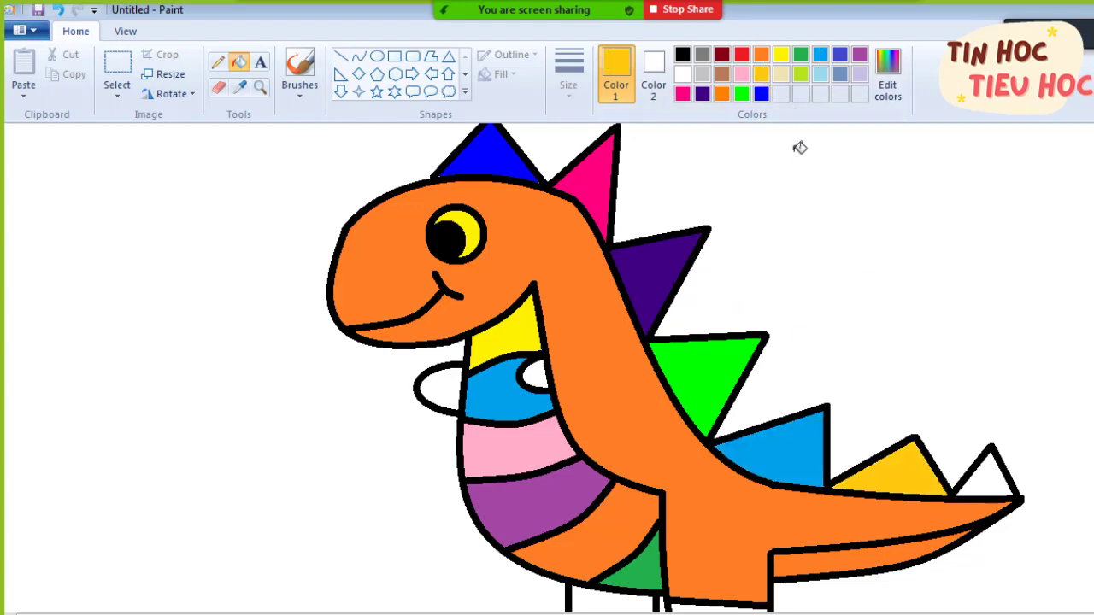
{"action": "left_click", "coordinate": [741, 55]}
{"action": "left_click", "coordinate": [994, 479]}
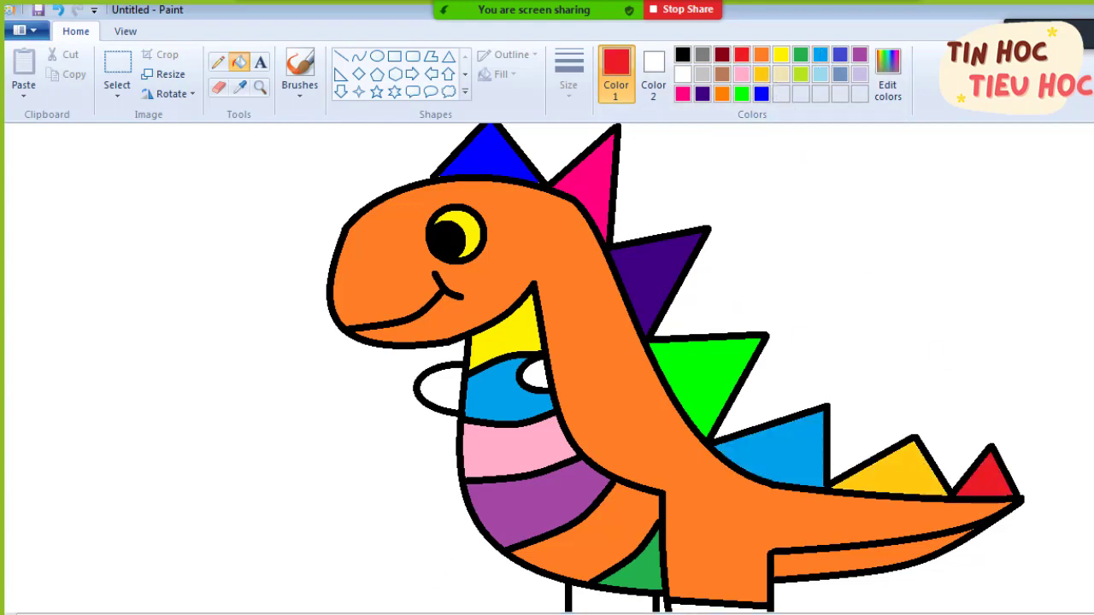
Fill both of the dinosaur's arms and both feet with orange
{"action": "scroll", "coordinate": [675, 367], "scroll_direction": "down", "scroll_amount": 2}
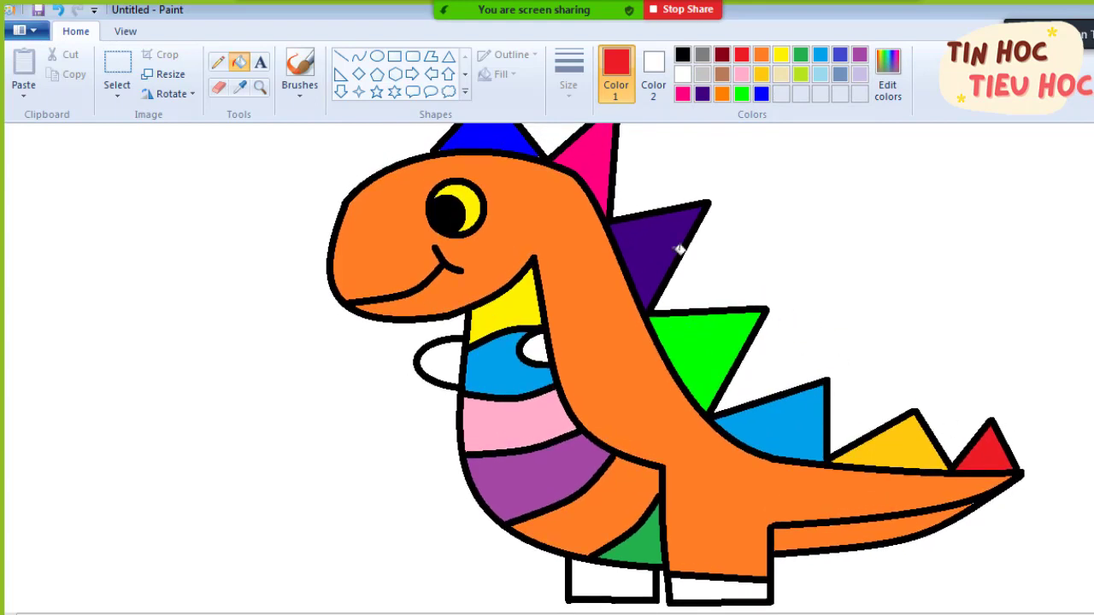
{"action": "left_click", "coordinate": [721, 94]}
{"action": "left_click", "coordinate": [454, 365]}
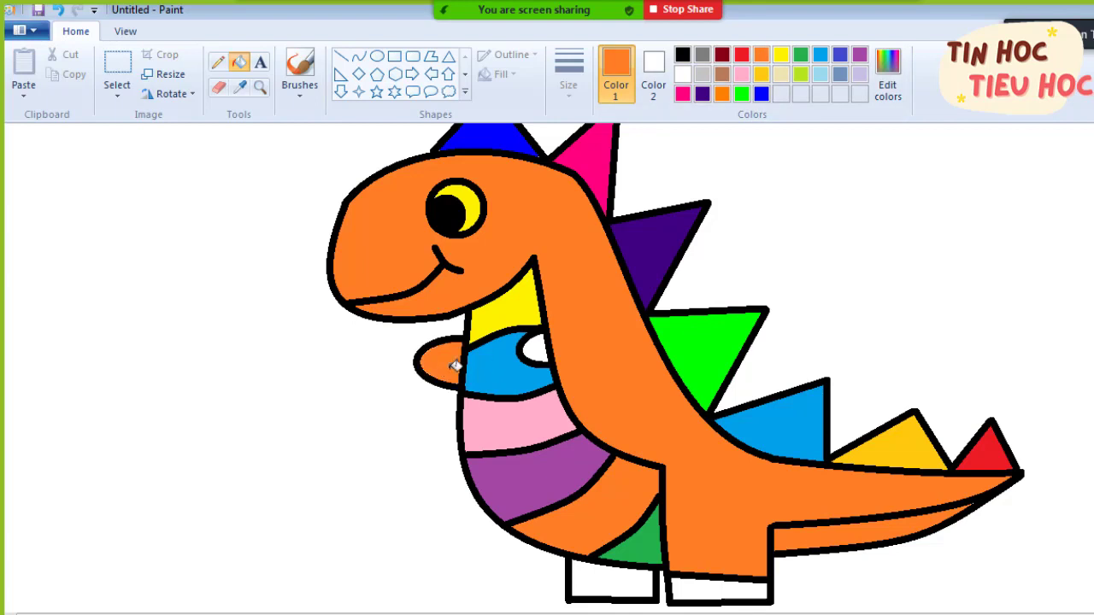
{"action": "left_click", "coordinate": [539, 351]}
{"action": "left_click", "coordinate": [624, 574]}
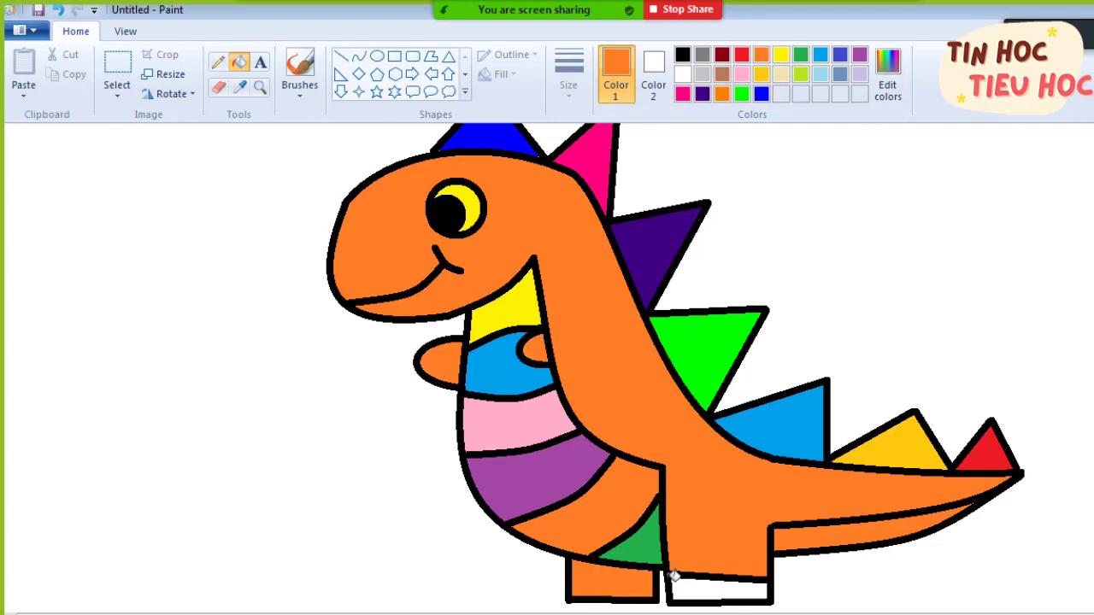
{"action": "left_click", "coordinate": [697, 585]}
Draw a short black curve across the front corner of each foot to outline the claws
{"action": "left_click", "coordinate": [359, 58]}
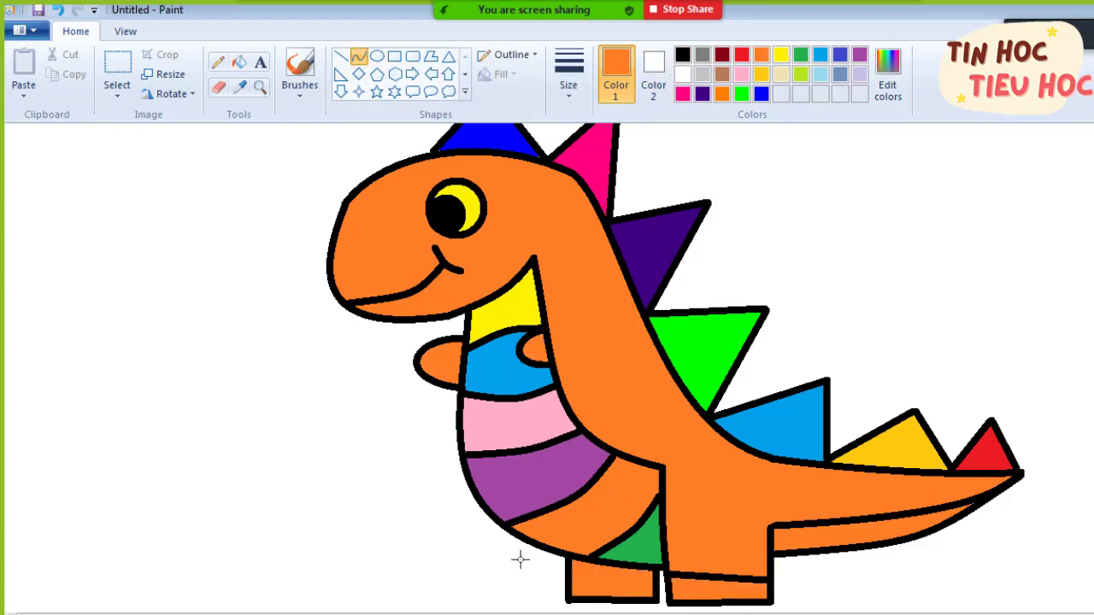
{"action": "left_click_drag", "start_coordinate": [568, 571], "coordinate": [597, 598]}
{"action": "left_click", "coordinate": [683, 55]}
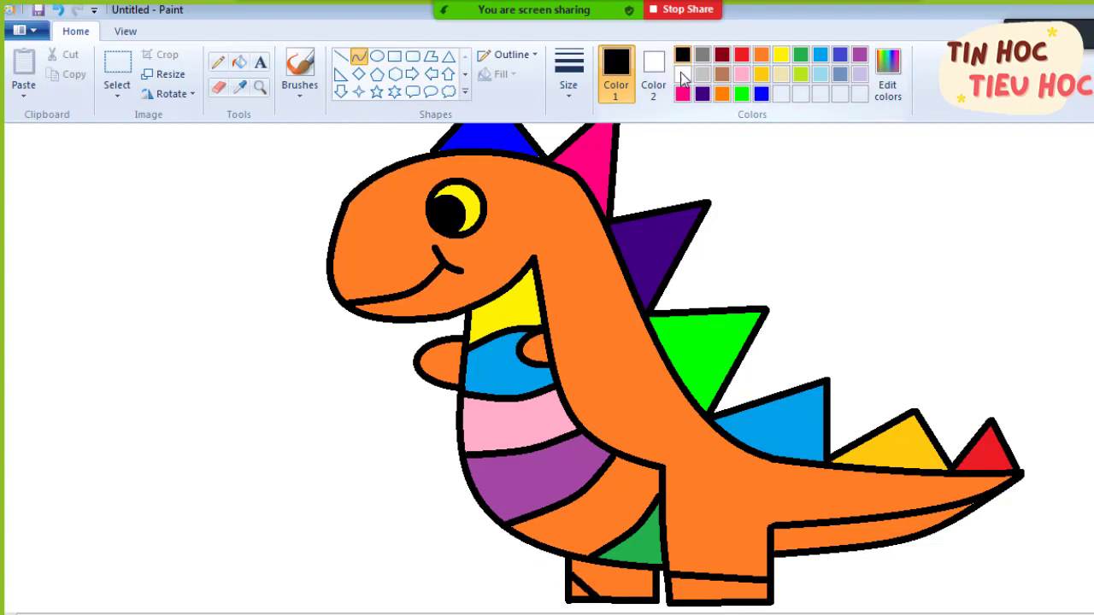
{"action": "left_click_drag", "start_coordinate": [587, 580], "coordinate": [584, 585]}
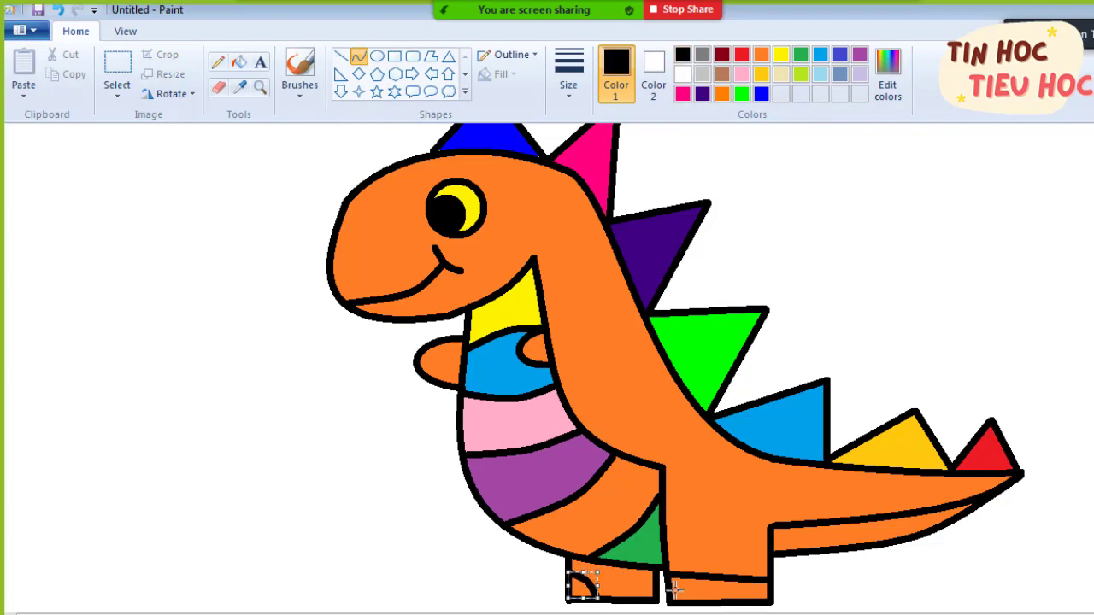
{"action": "left_click_drag", "start_coordinate": [675, 590], "coordinate": [688, 589]}
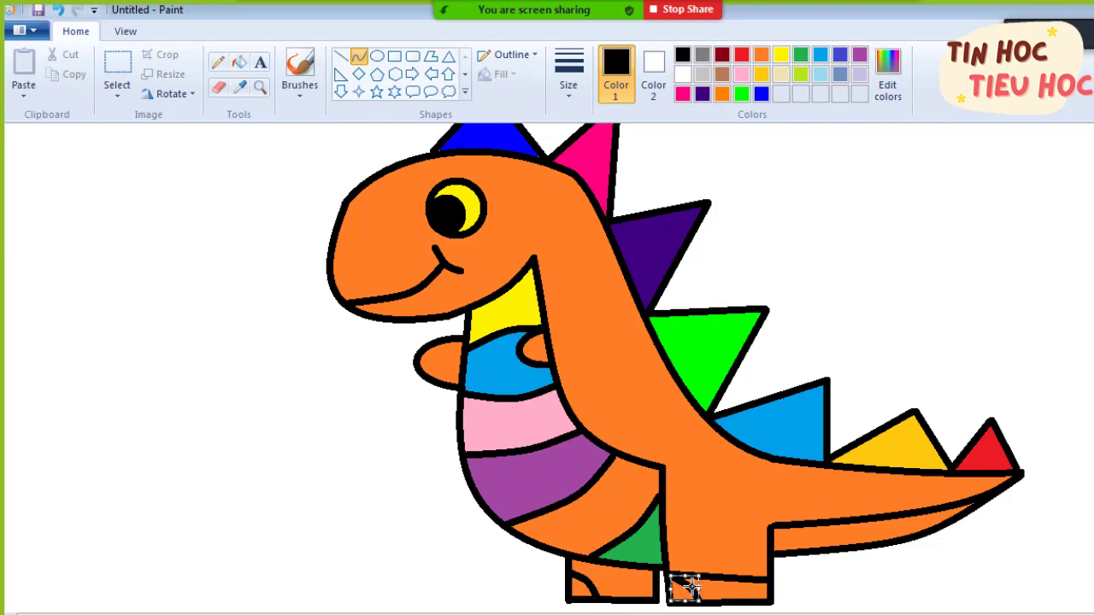
{"action": "left_click", "coordinate": [786, 180]}
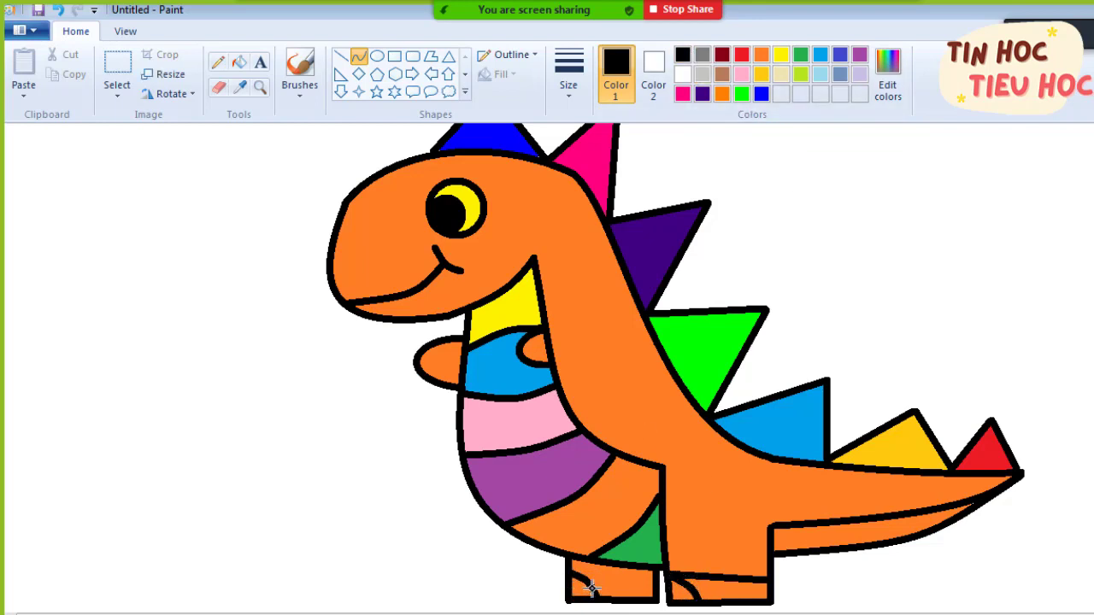
Fill the outlined claws on both feet with black
{"action": "left_click", "coordinate": [238, 62]}
{"action": "left_click", "coordinate": [582, 590]}
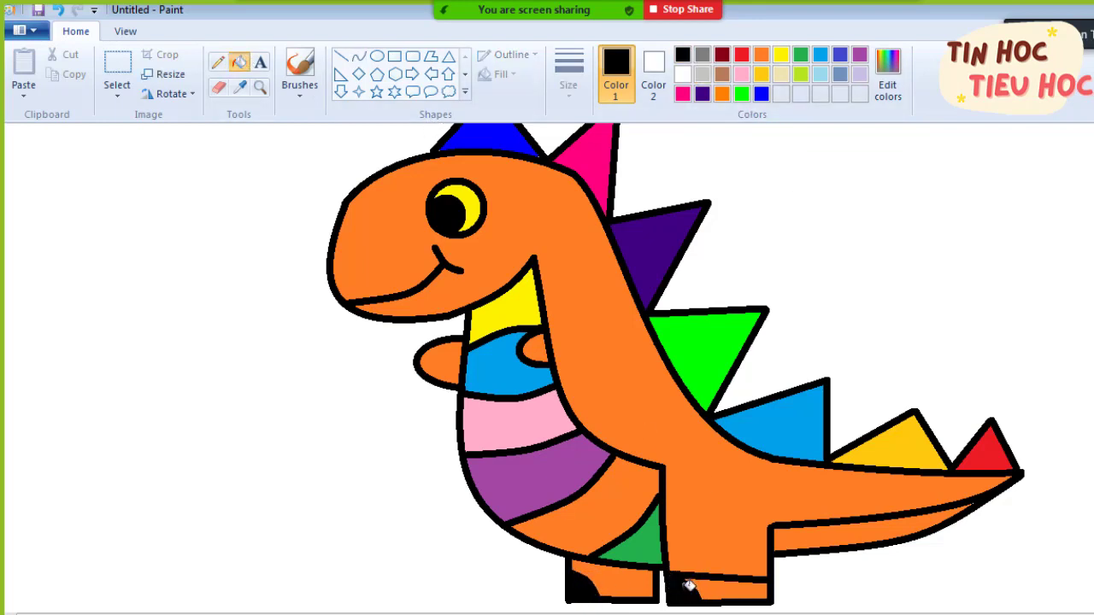